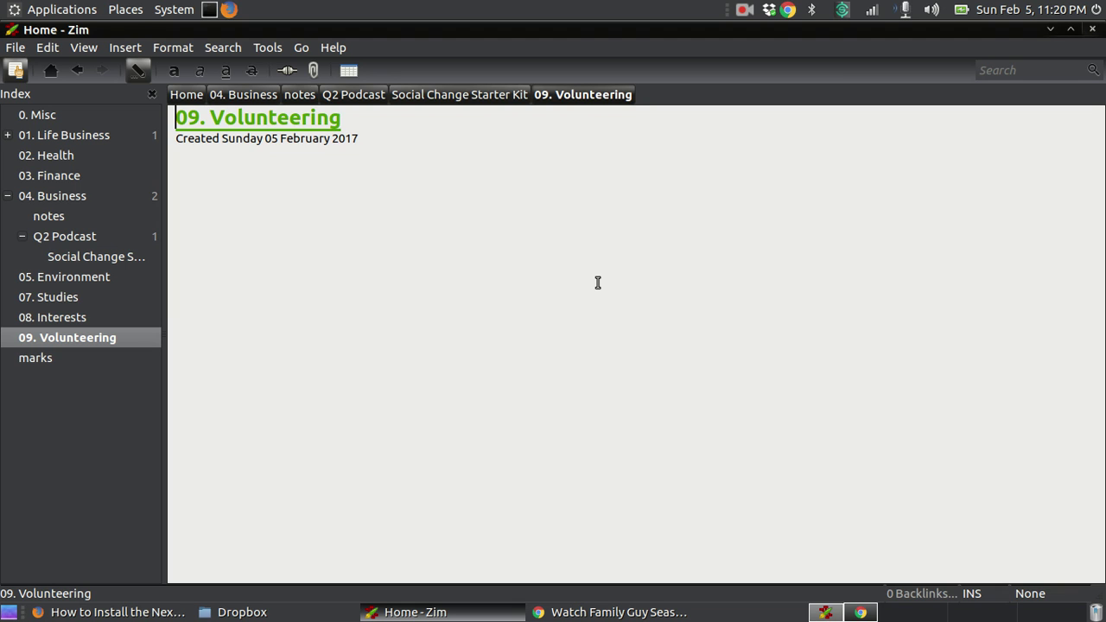
Examine the notebook's properties, such as name, home page, icon and document root, and dismiss them without changes
click(582, 271)
click(15, 50)
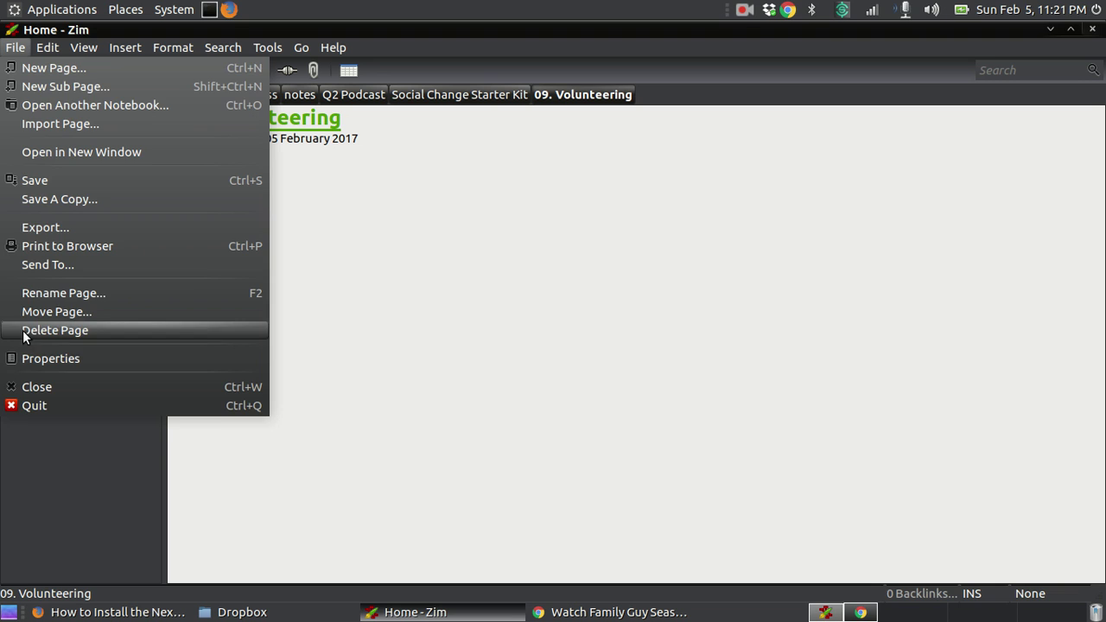
click(27, 359)
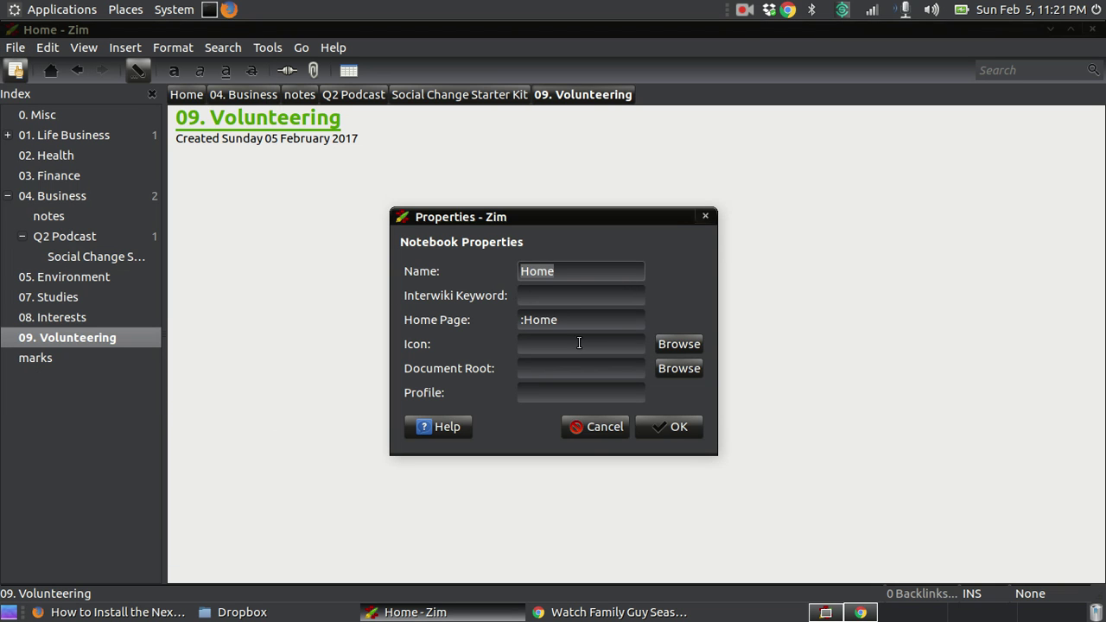
click(573, 428)
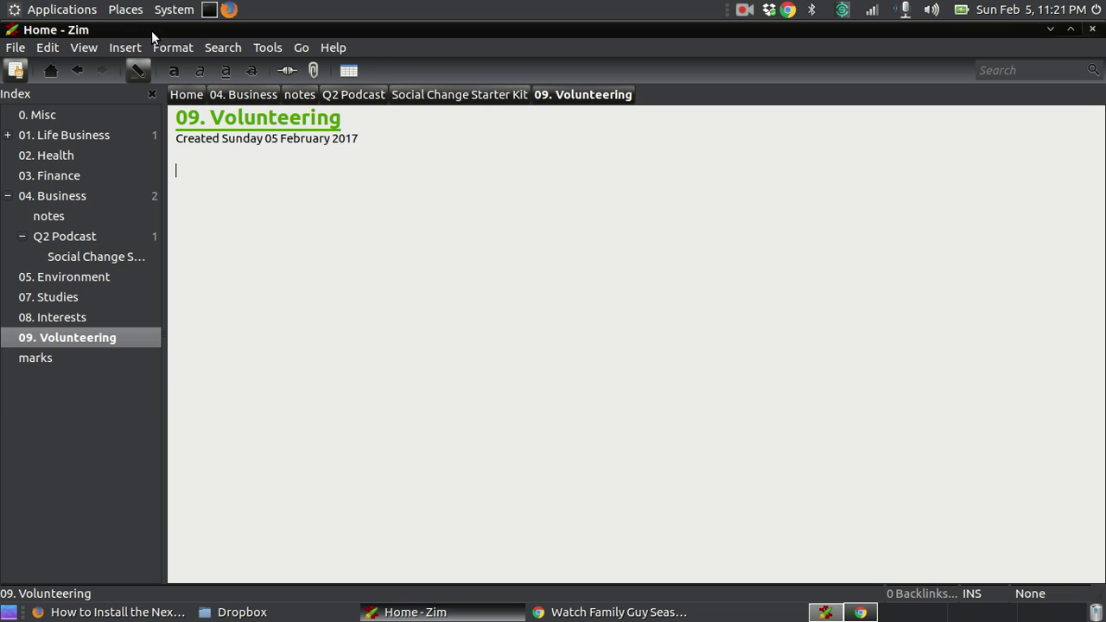
Review the Editing, Plugins and Interface preferences and close them without changing anything
click(195, 49)
mouse_move(48, 43)
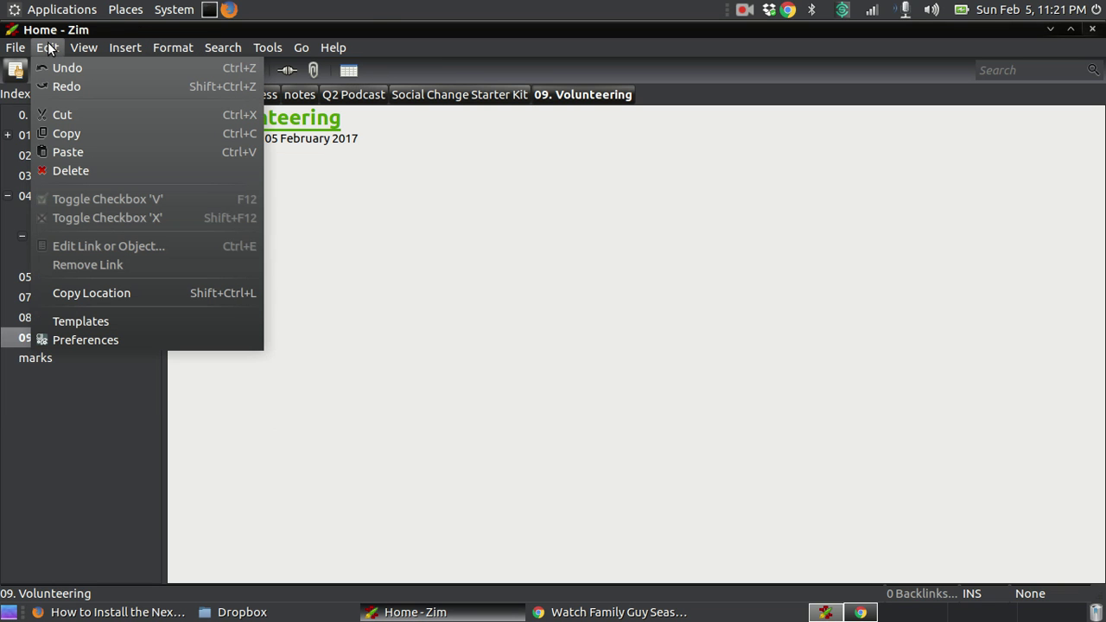
click(69, 339)
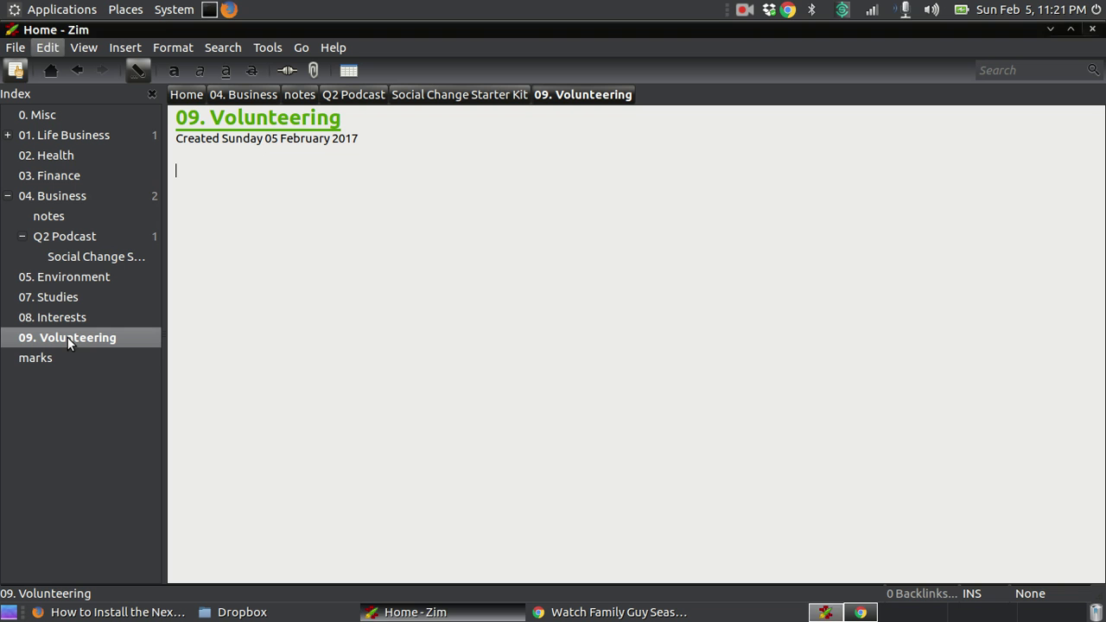
click(391, 192)
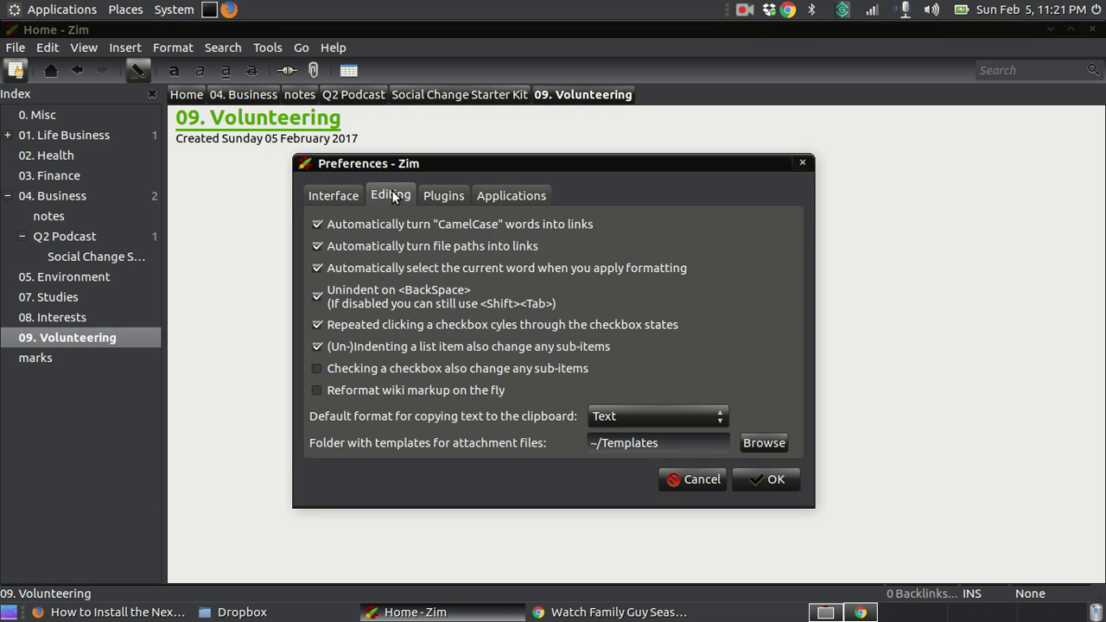
click(441, 193)
click(336, 196)
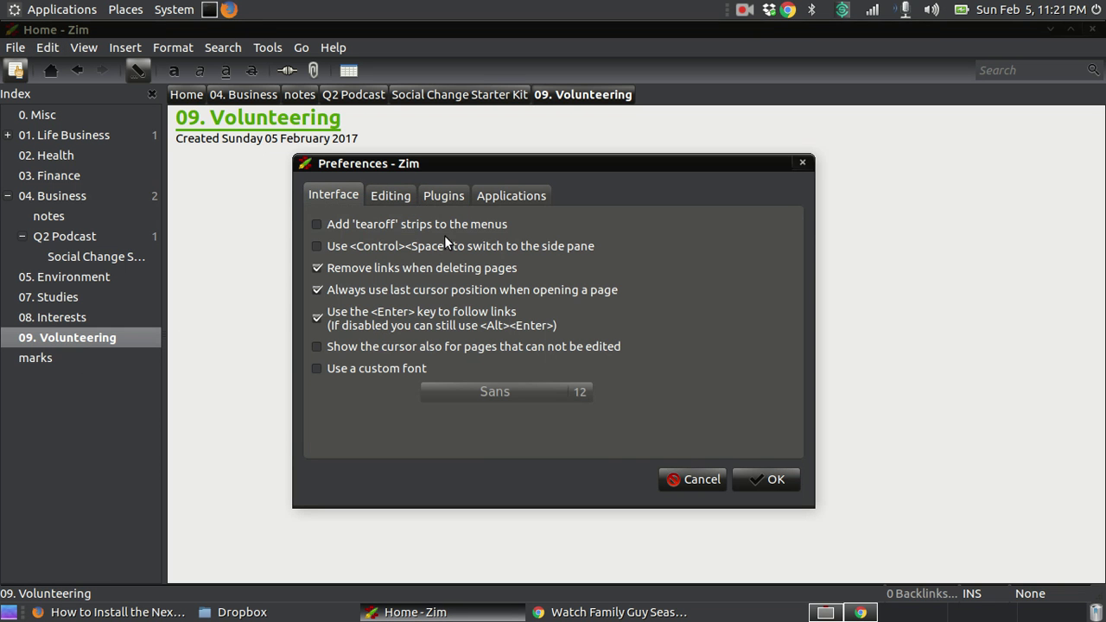
click(676, 478)
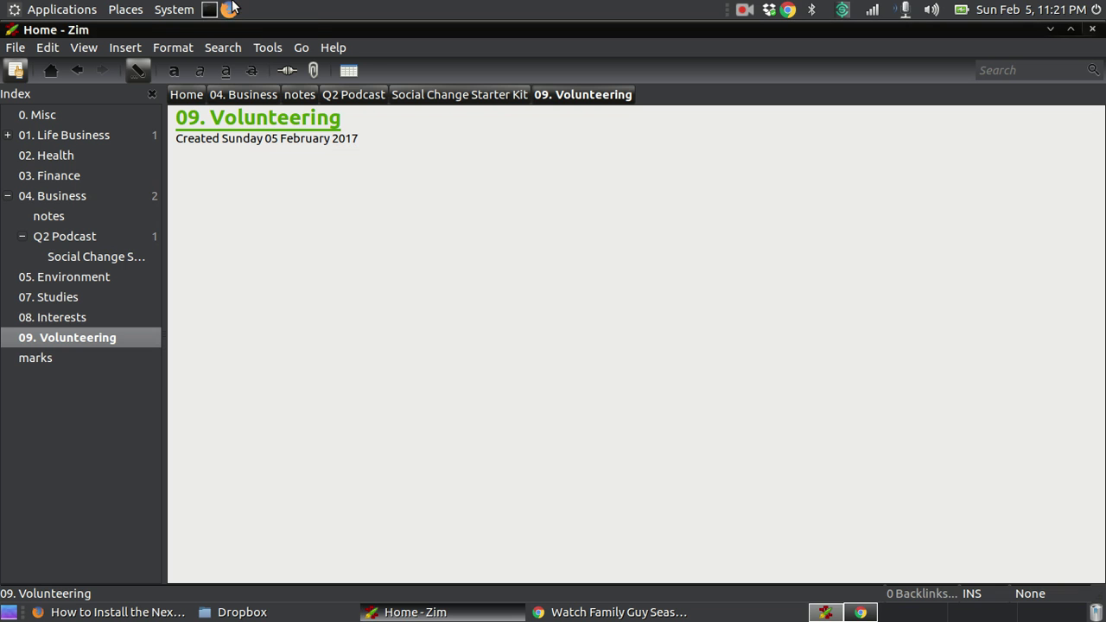
Look at the list of available notebooks, highlight the Home notebook, and cancel without opening another one
click(264, 47)
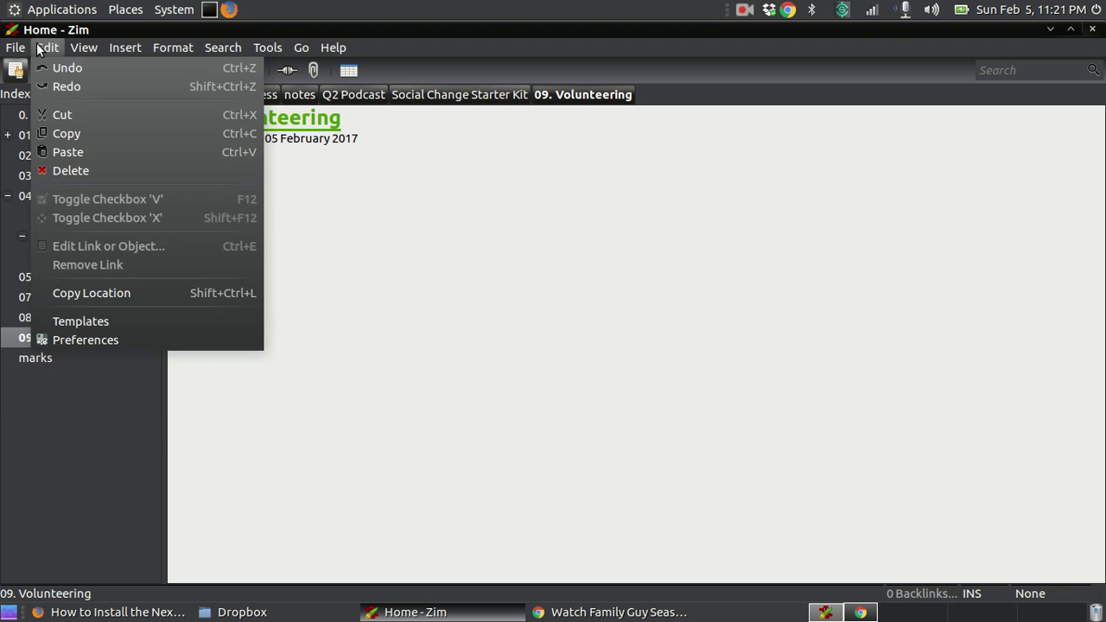
mouse_move(19, 49)
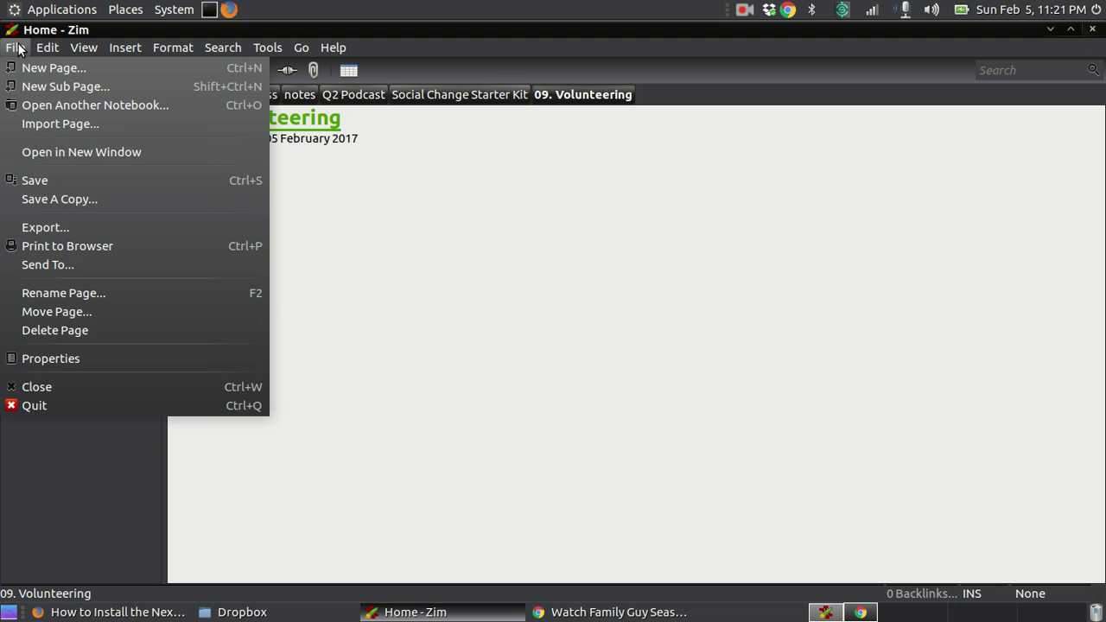
click(112, 105)
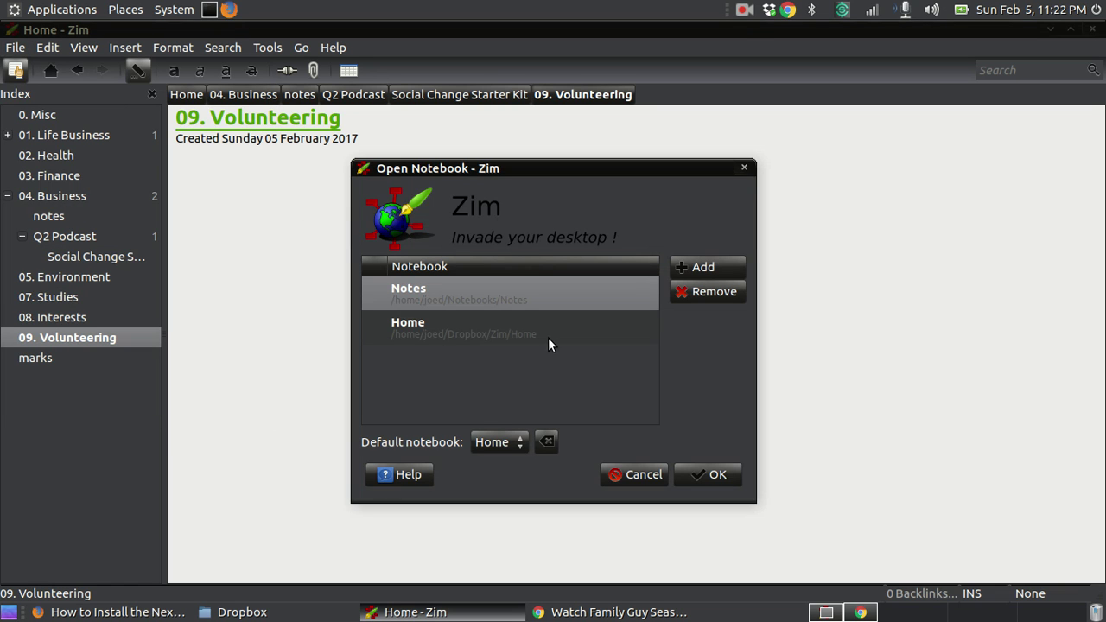
click(570, 326)
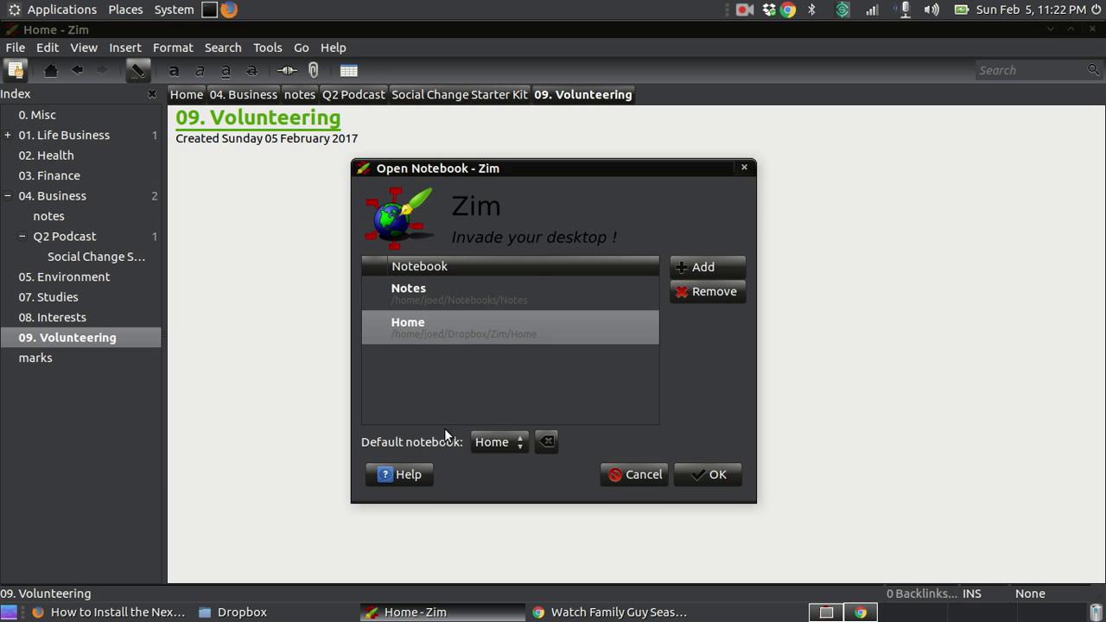
click(634, 477)
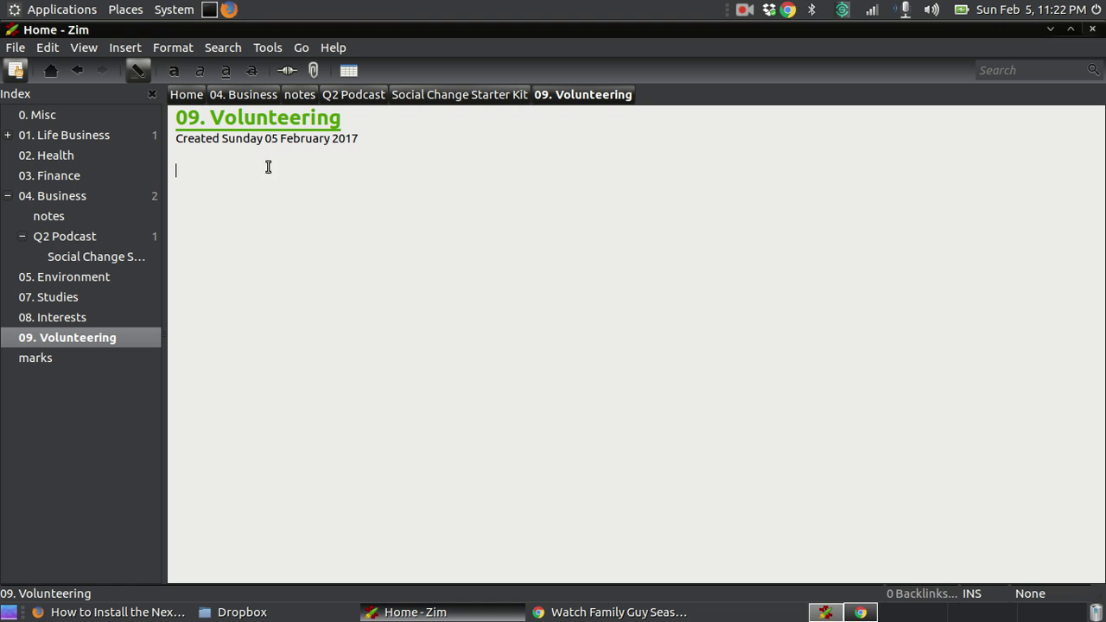
Browse the 05. Environment, 07. Studies and 08. Interests pages, ending on the 09. Volunteering page
click(229, 11)
click(56, 281)
click(55, 297)
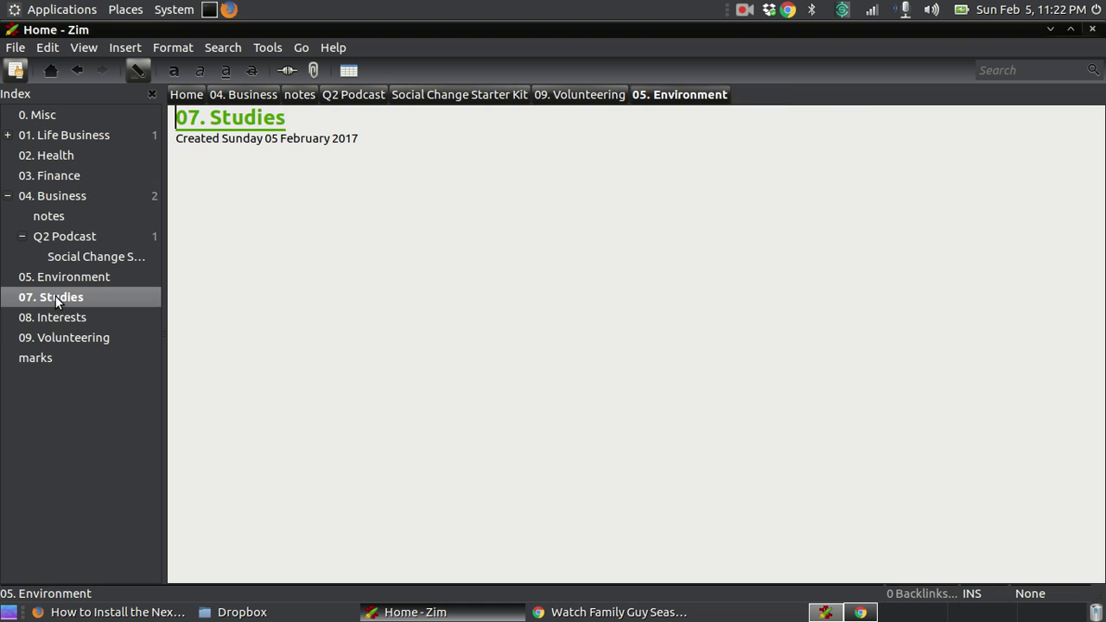
click(56, 319)
click(54, 338)
click(48, 297)
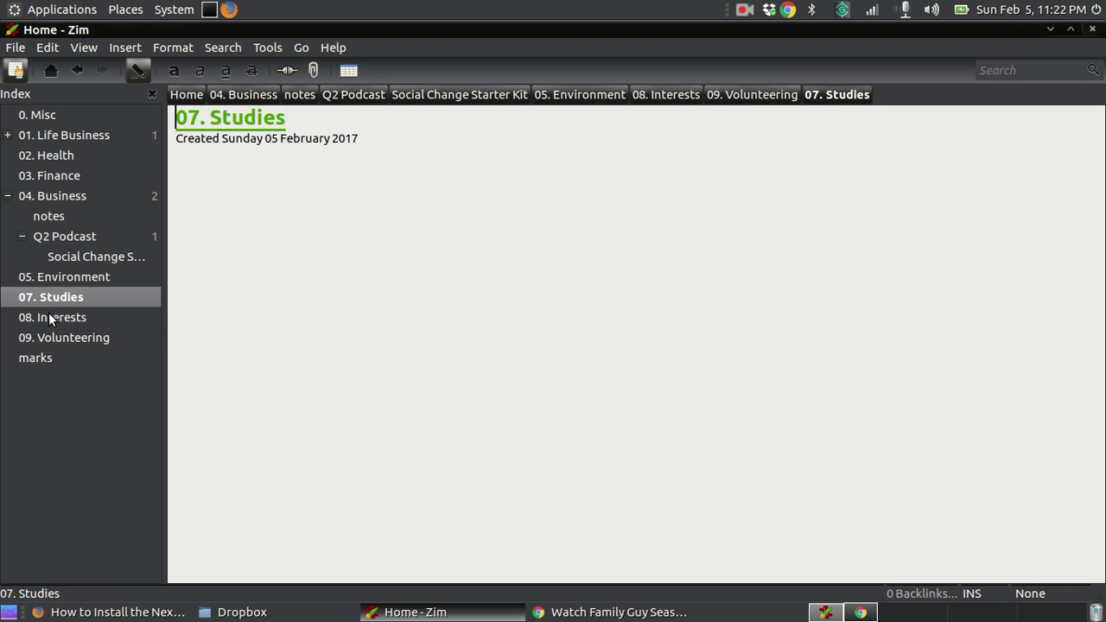
click(48, 317)
click(47, 339)
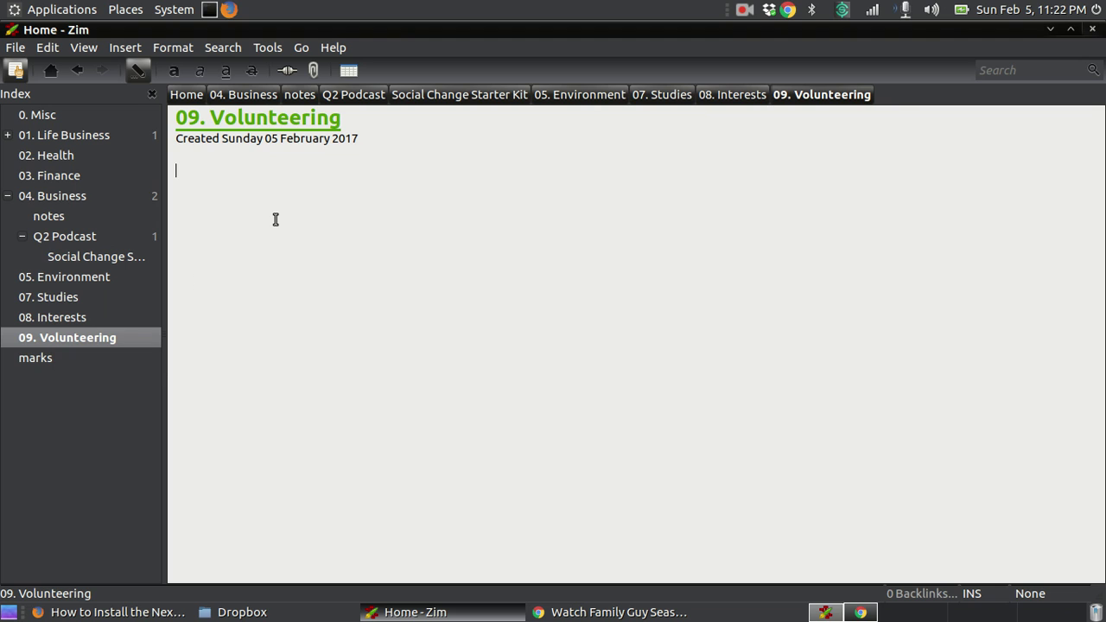
Try out a bullet point in the body of the 09. Volunteering page
key(Delete)
text(*)
key(BackSpace)
text(*)
key(Return)
key(Return)
Write a checkbox list with the items "to do" and "list maker" on the 09. Volunteering page
text([[])
key(BackSpace)
key(BackSpace)
key(BackSpace)
text(p)
key(BackSpace)
text([])
key(BackSpace)
text([] )
text(to do)
key(Return)
text(list maker)
key(Return)
Delete the sample checkbox list from the 09. Volunteering page
drag(215, 240, 172, 196)
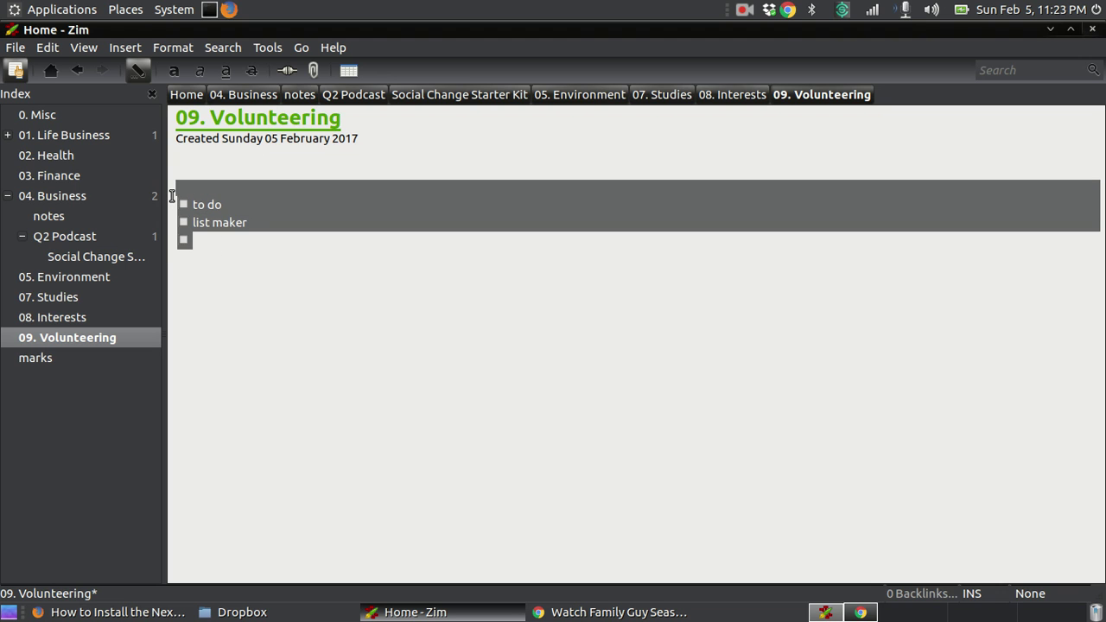
key(Delete)
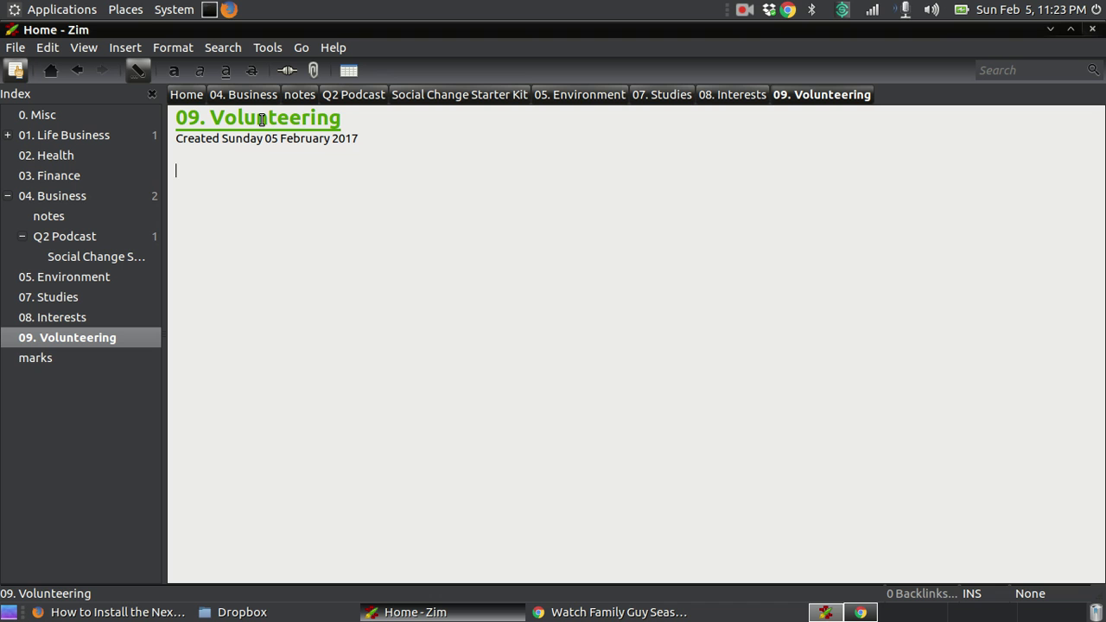
View the notebook's calendar and close it, returning to the body of the 09. Volunteering page
click(349, 75)
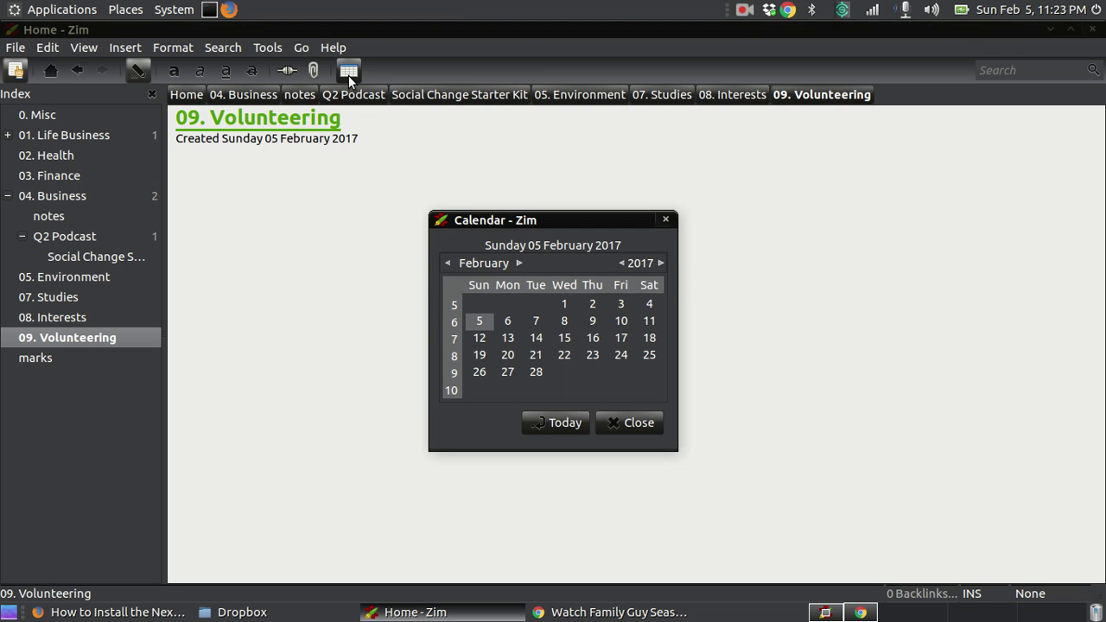
click(639, 422)
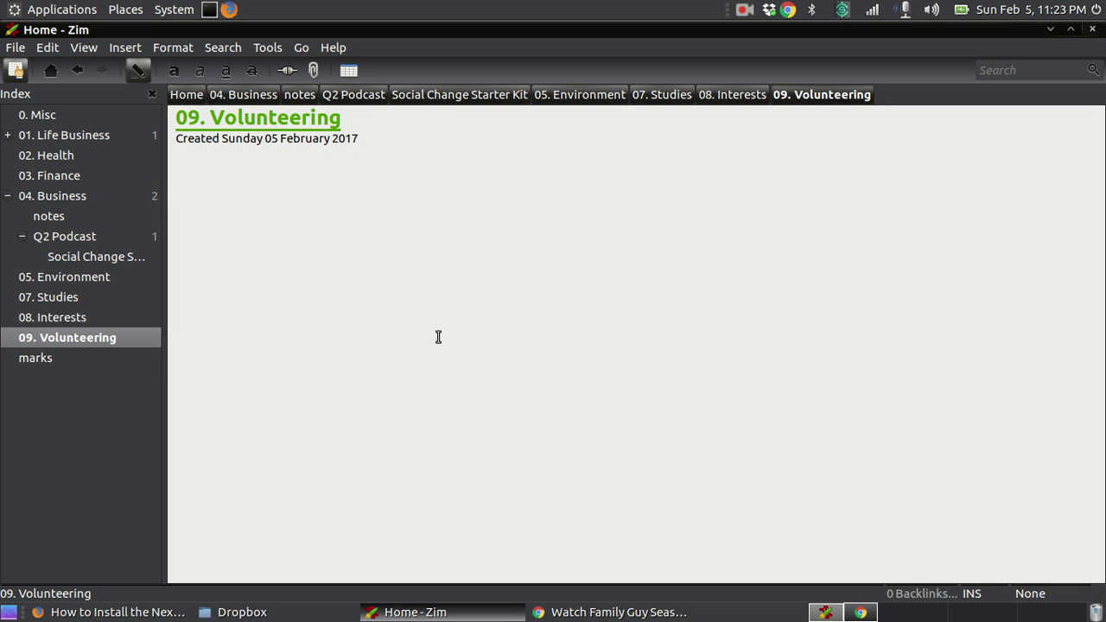
click(267, 170)
View the 01. Life Business page and return to the 0. Misc page
click(51, 115)
click(49, 135)
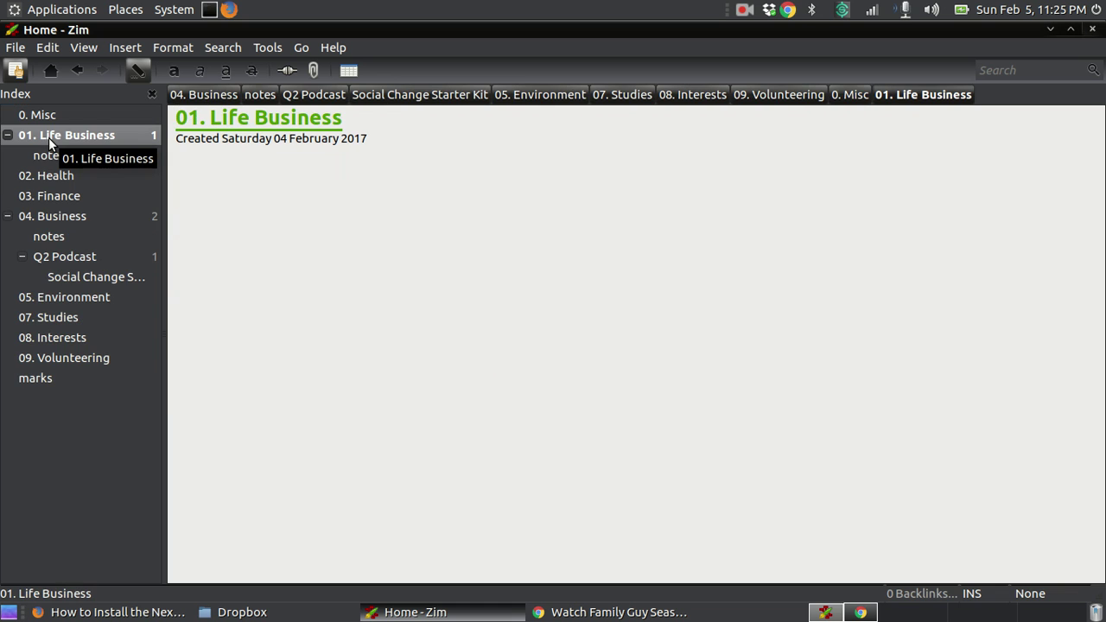
click(30, 115)
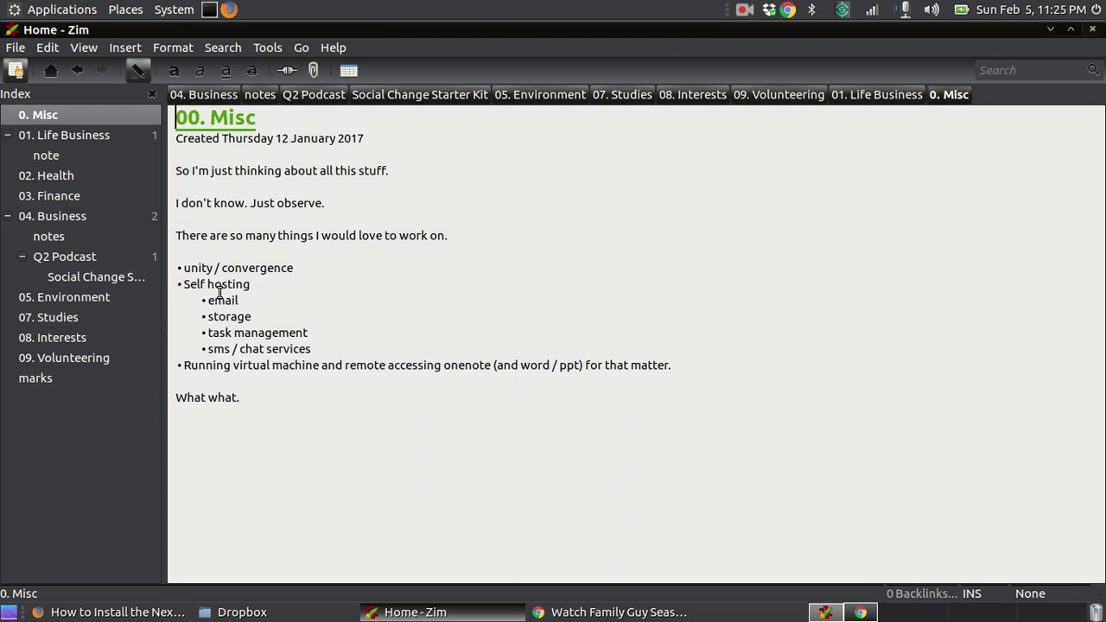
Examine the 0. Misc page's paragraphs, bullets and indented sub-bullets by highlighting its text passage by passage
click(305, 305)
drag(196, 175, 452, 490)
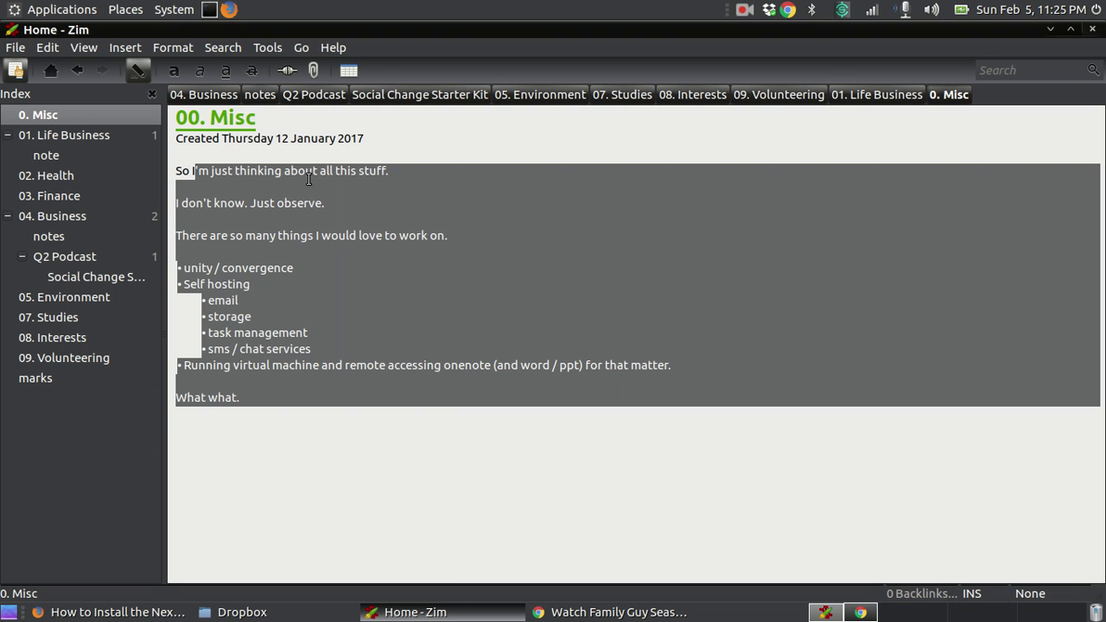
key(End)
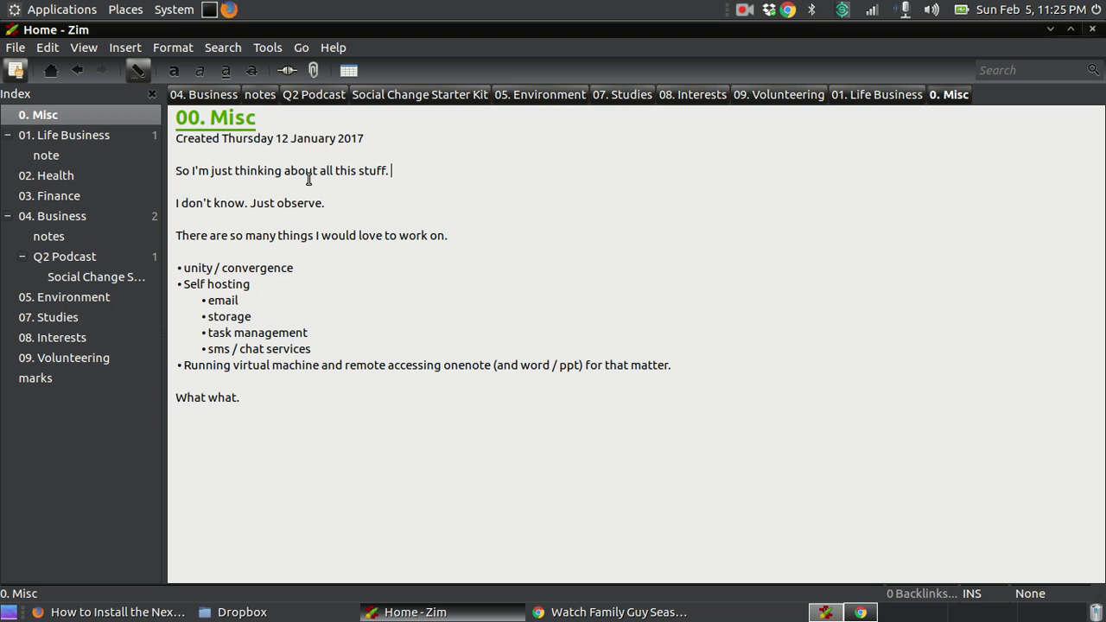
drag(176, 155, 442, 451)
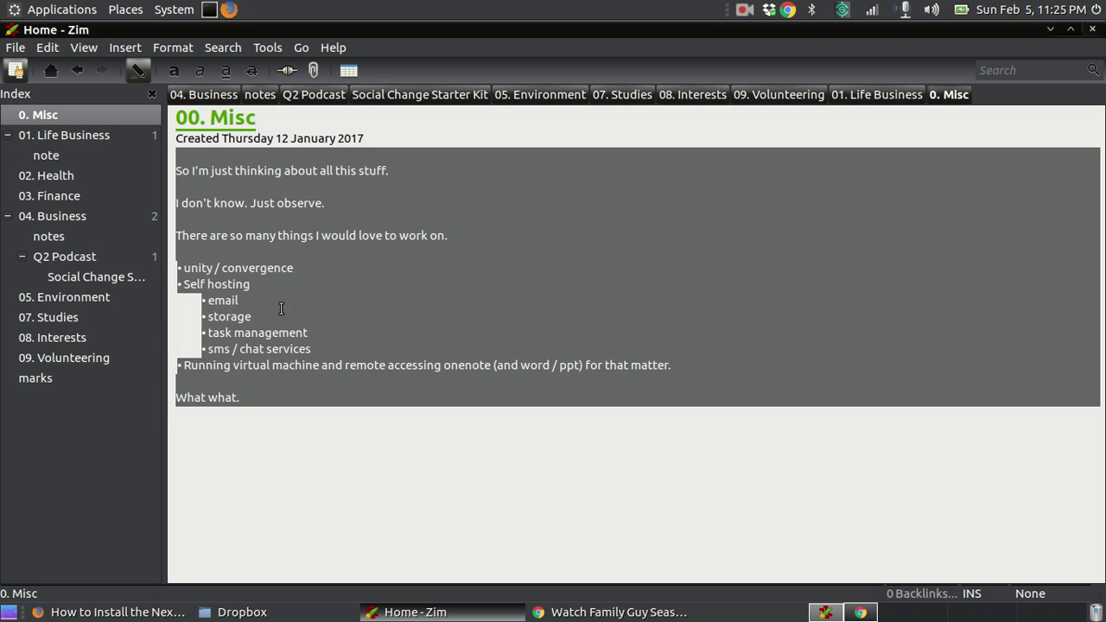
triple_click(254, 265)
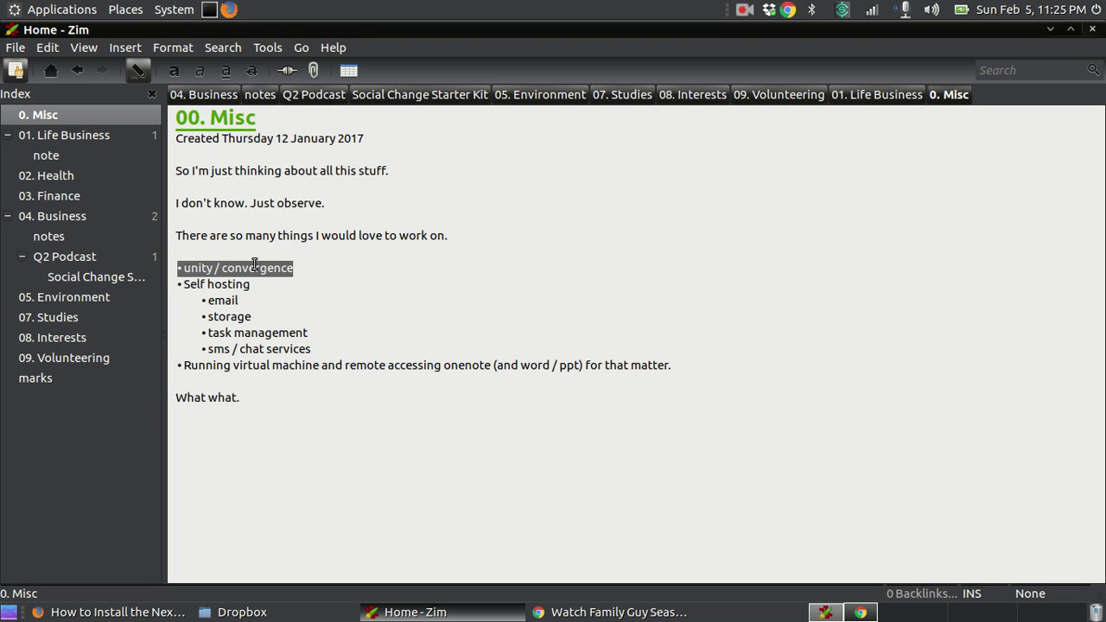
triple_click(254, 266)
triple_click(232, 332)
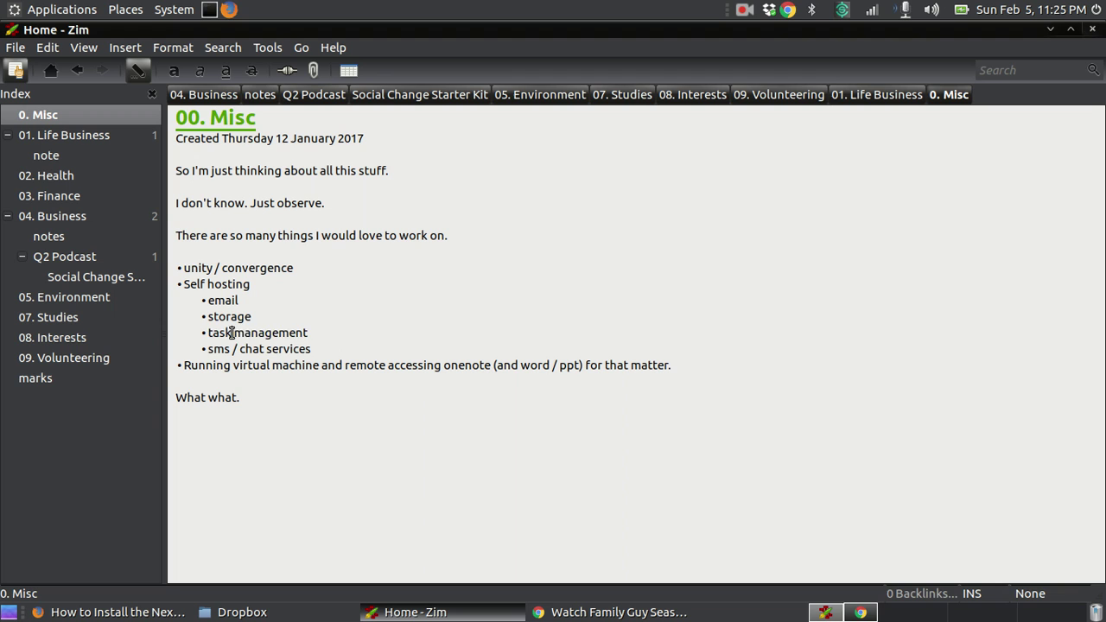
triple_click(225, 284)
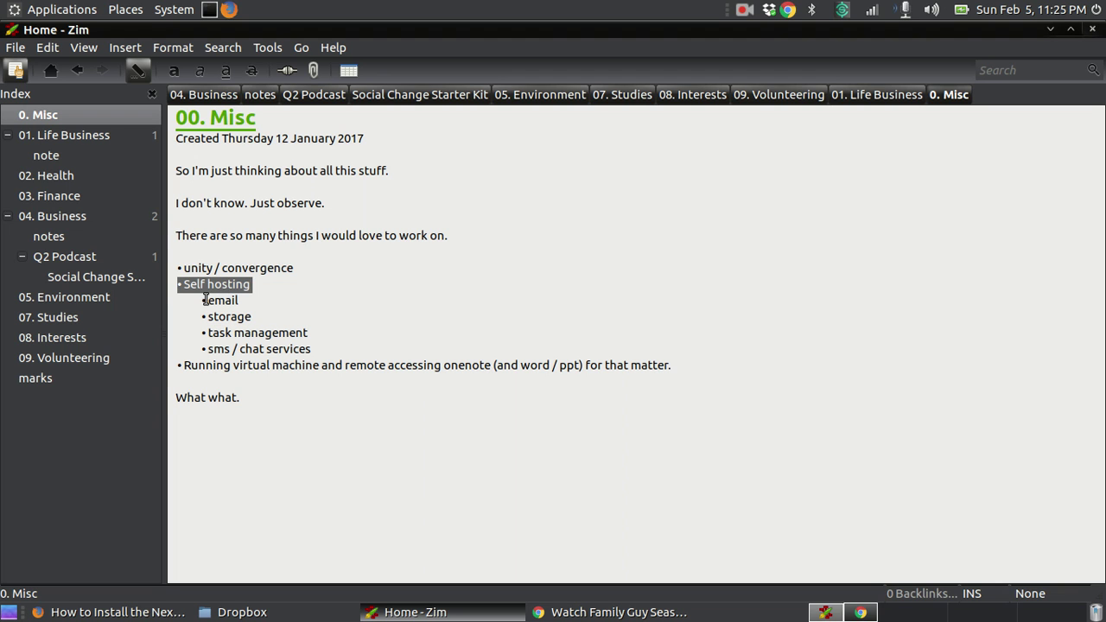
drag(202, 300, 363, 347)
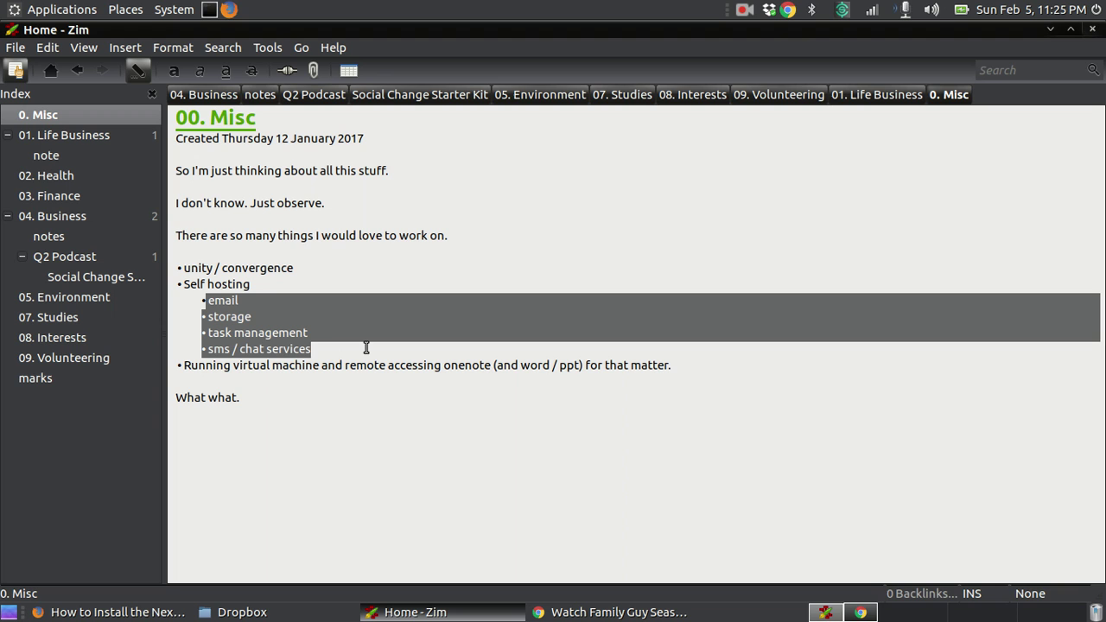
triple_click(281, 367)
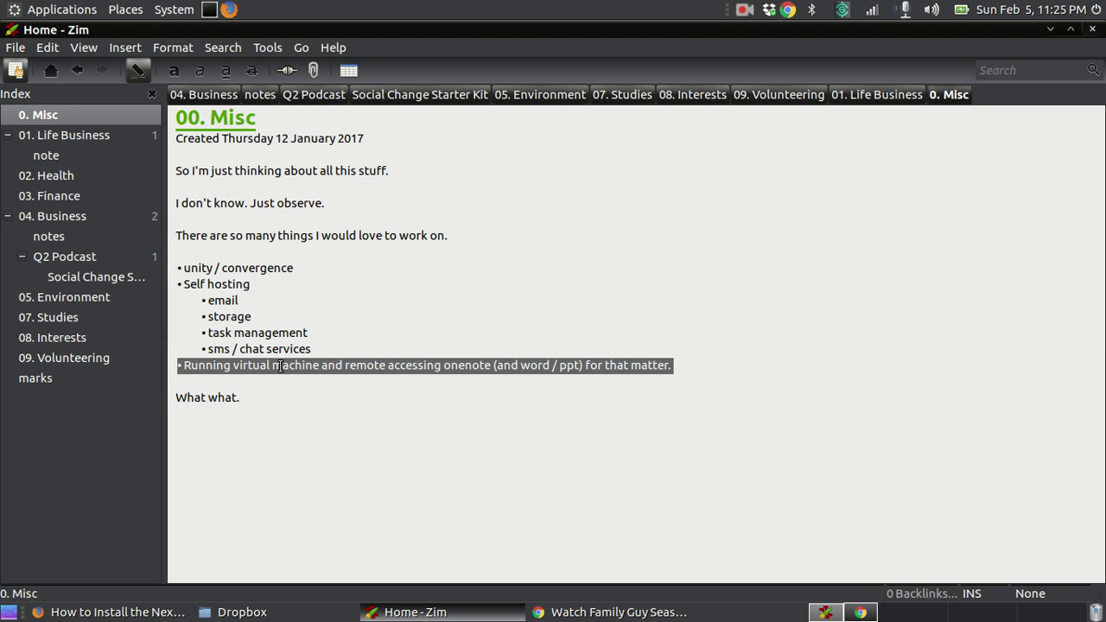
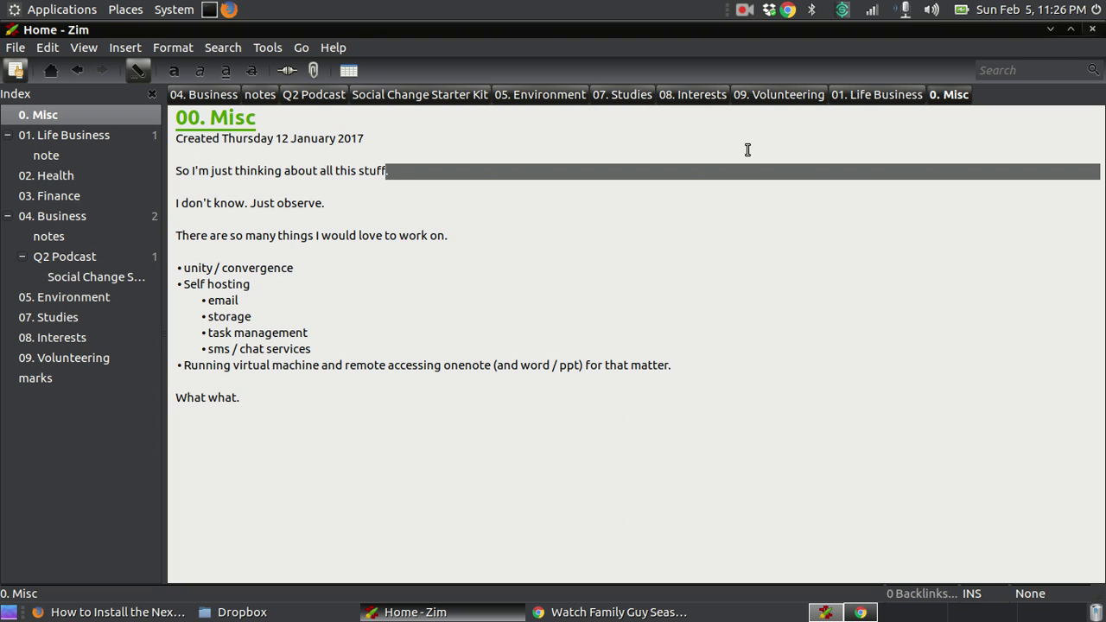
click(517, 239)
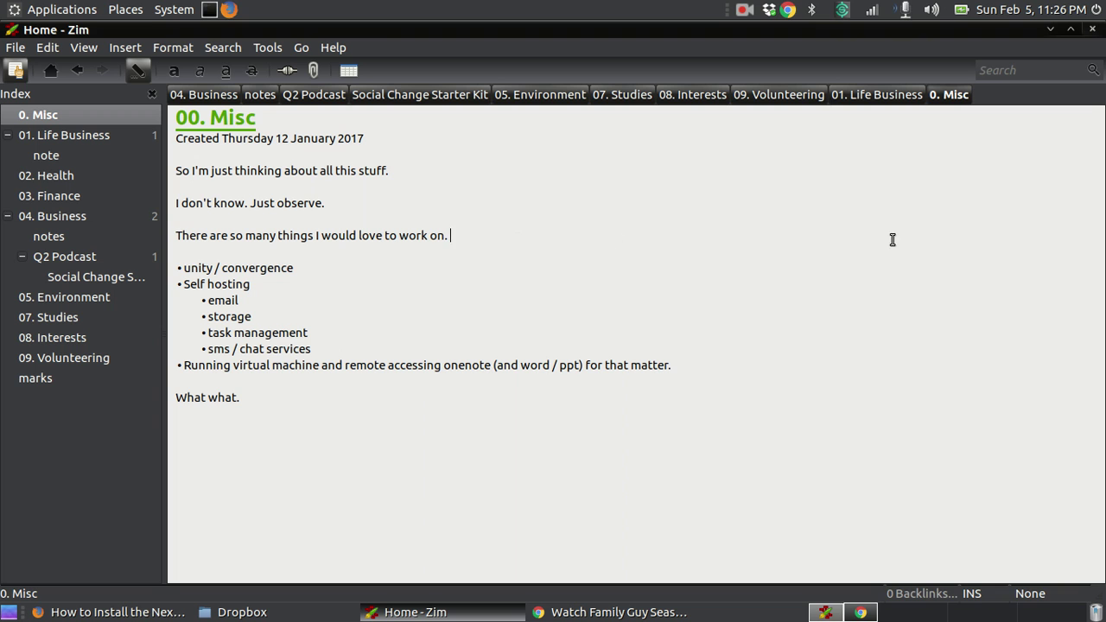
click(780, 252)
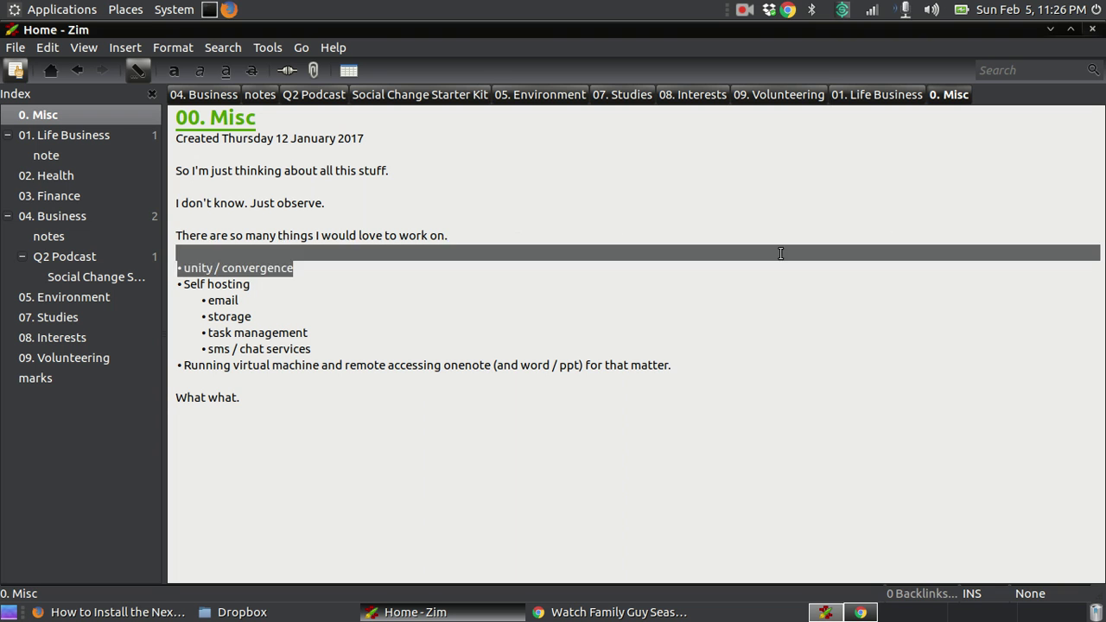
drag(178, 204, 262, 407)
click(890, 248)
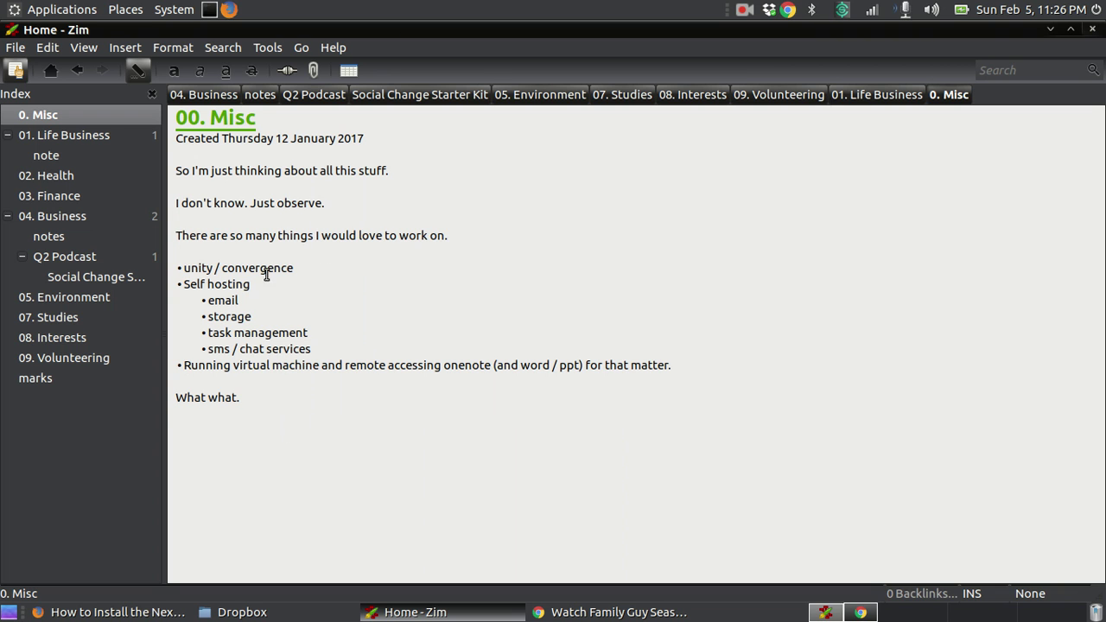
click(308, 376)
key(Down)
key(Down)
triple_click(249, 396)
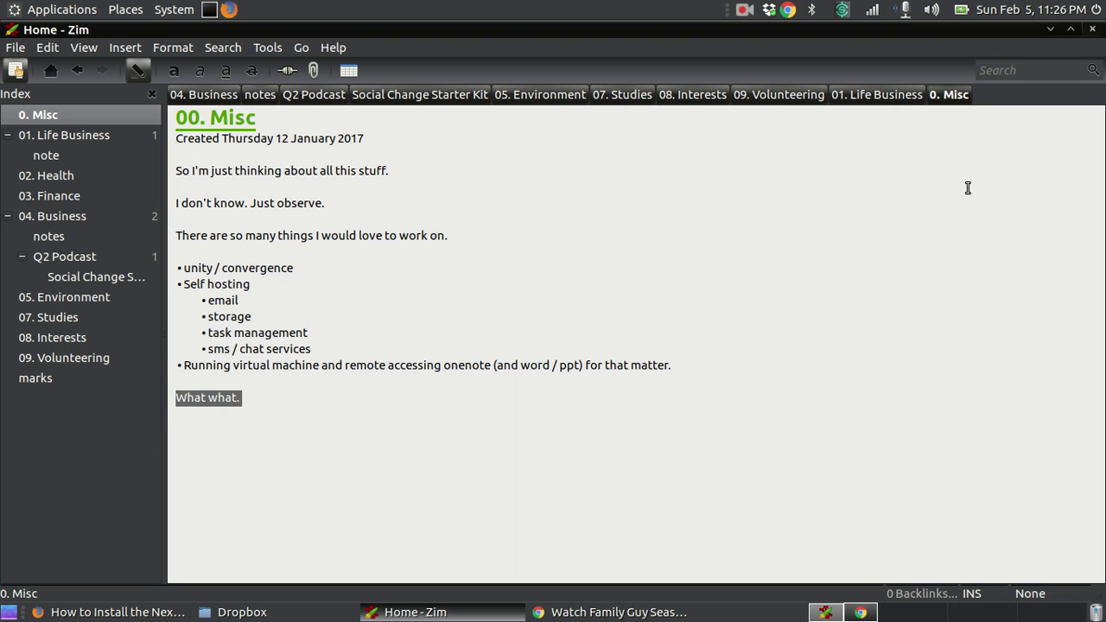
click(914, 215)
drag(891, 200, 1040, 405)
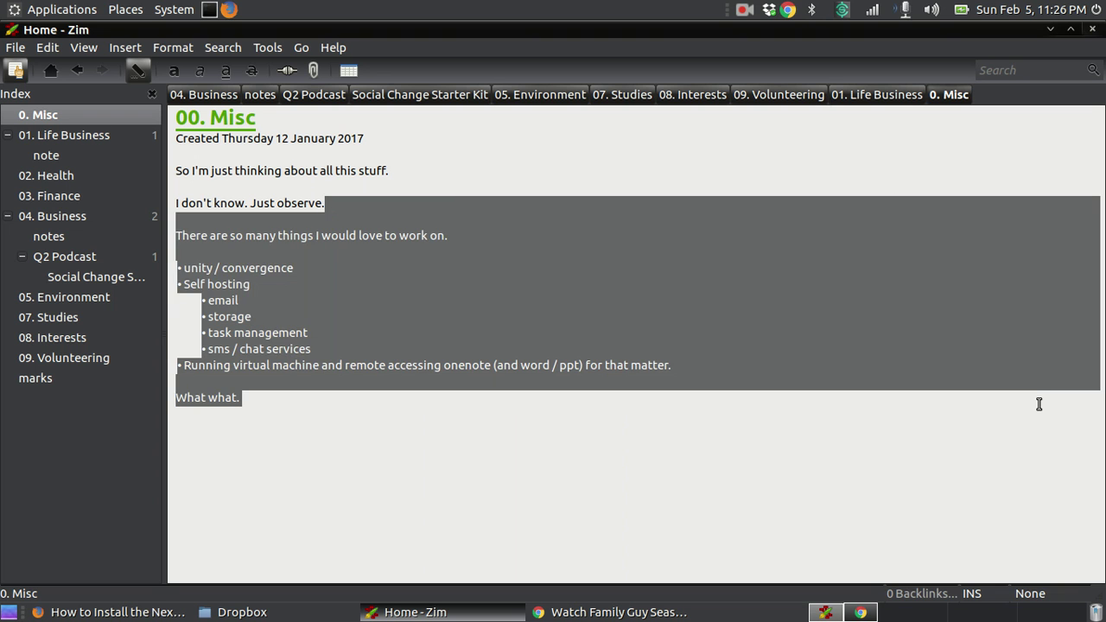
click(1040, 404)
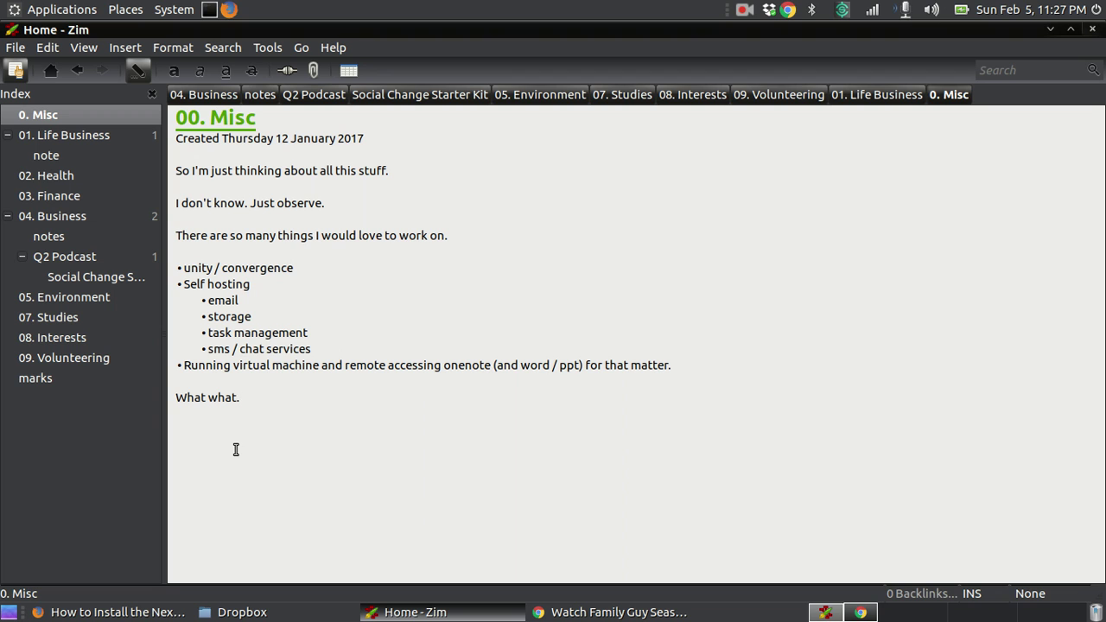
key(Return)
key(Return)
key(Return)
drag(319, 363, 204, 175)
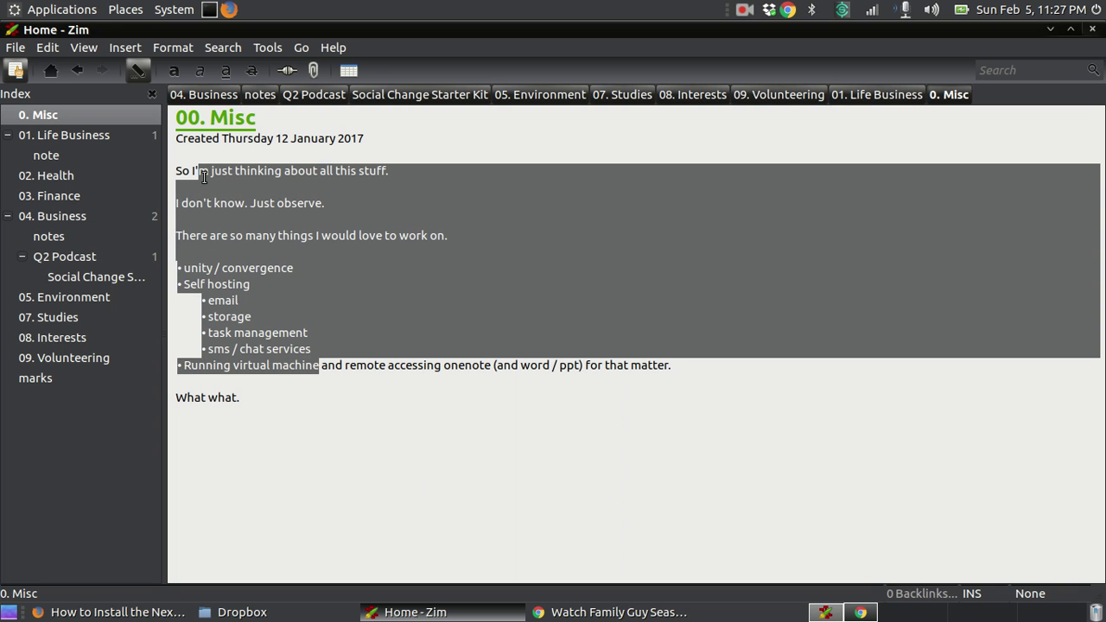
click(219, 266)
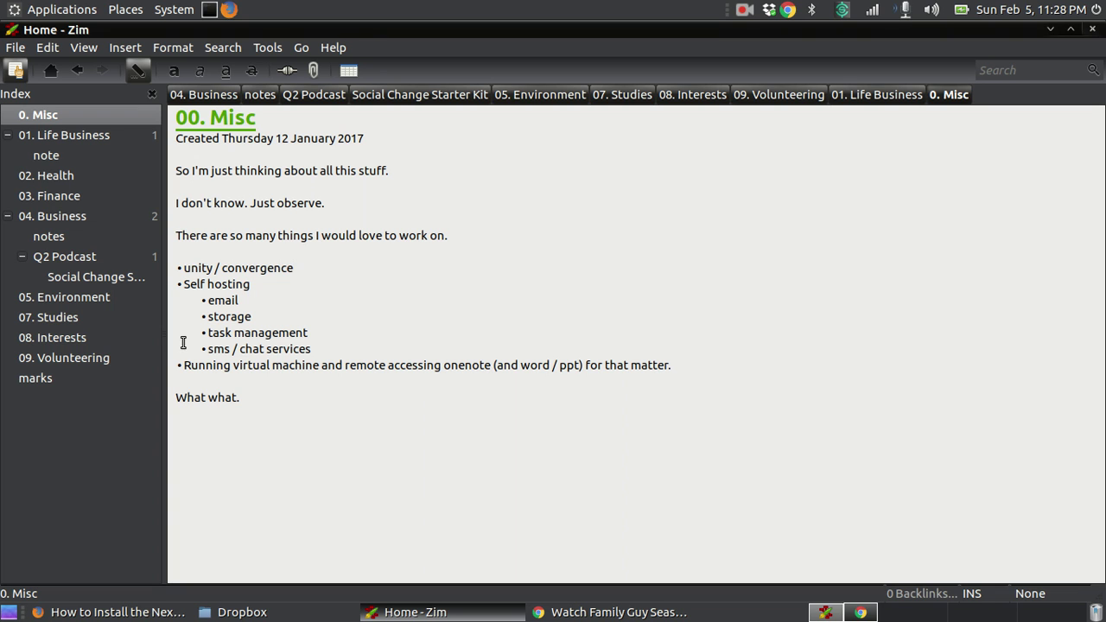
click(313, 298)
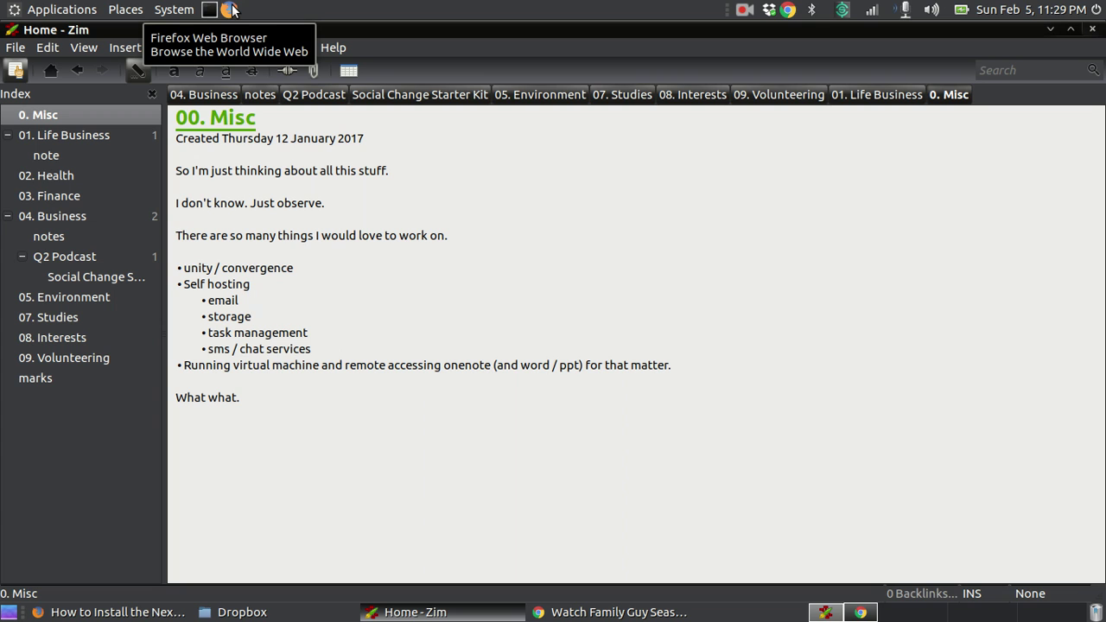
click(427, 240)
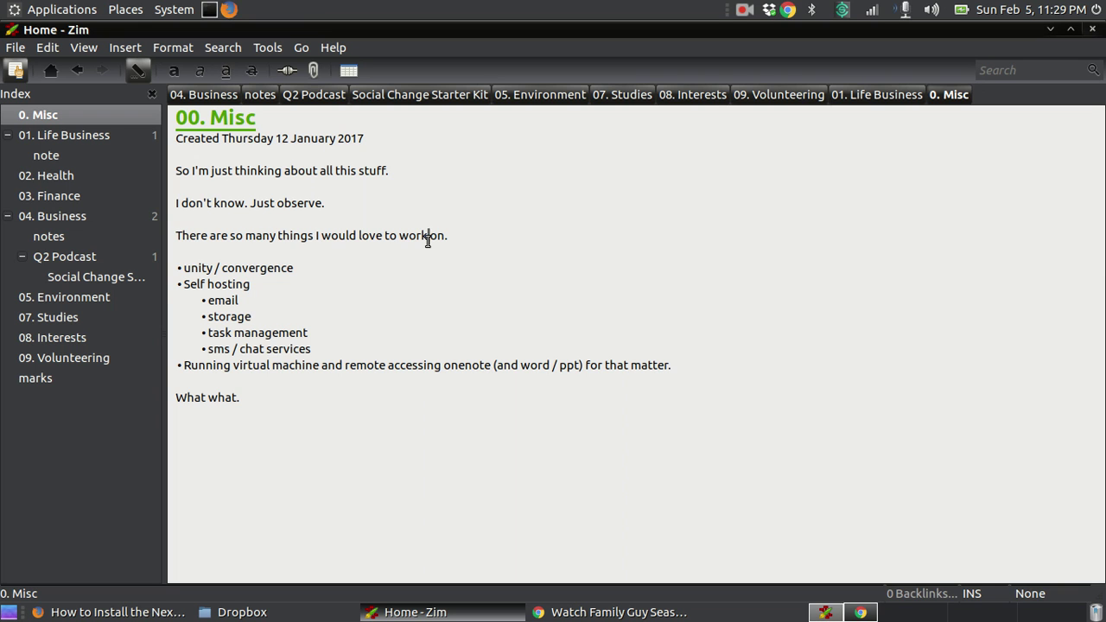
drag(427, 240, 461, 425)
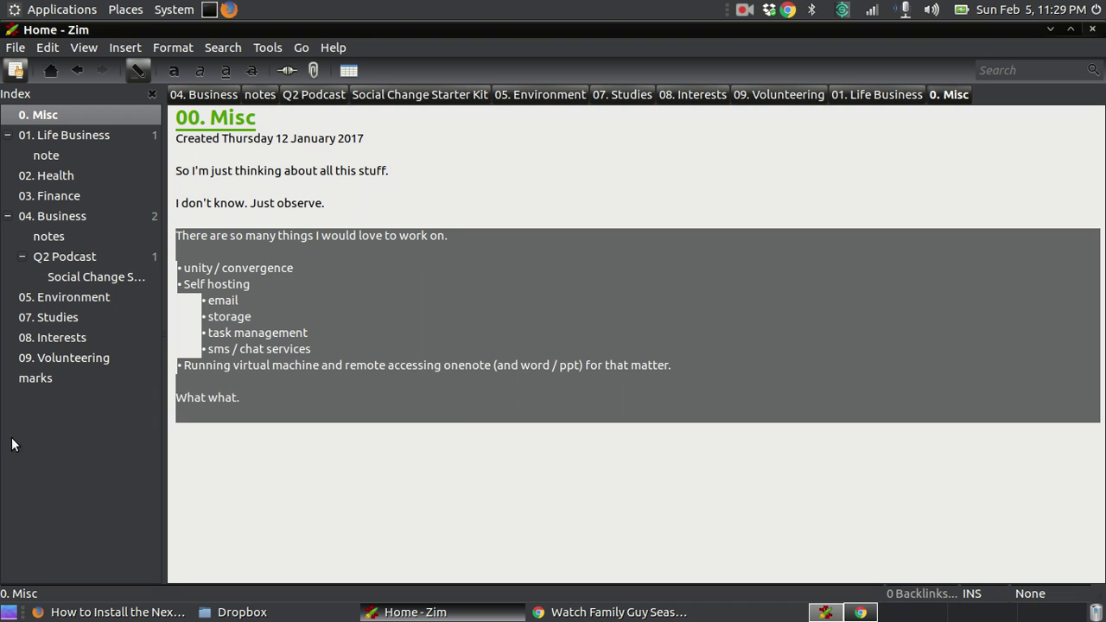
Collapse the 01. Life Business and 04. Business branches of the page index and view the marks page's saved link and note
click(7, 134)
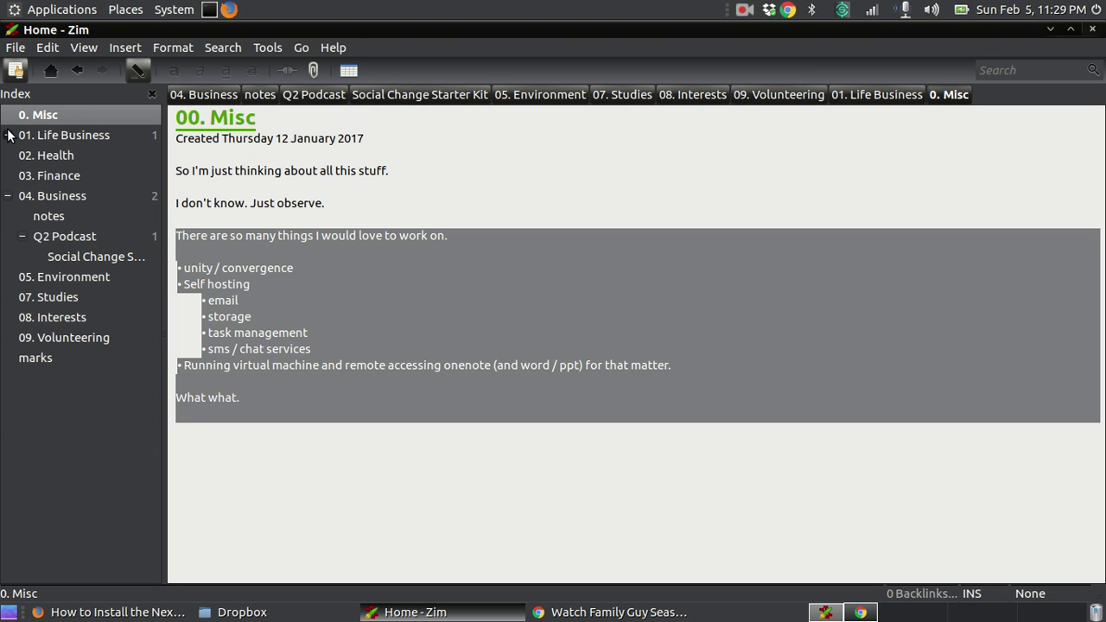
click(8, 196)
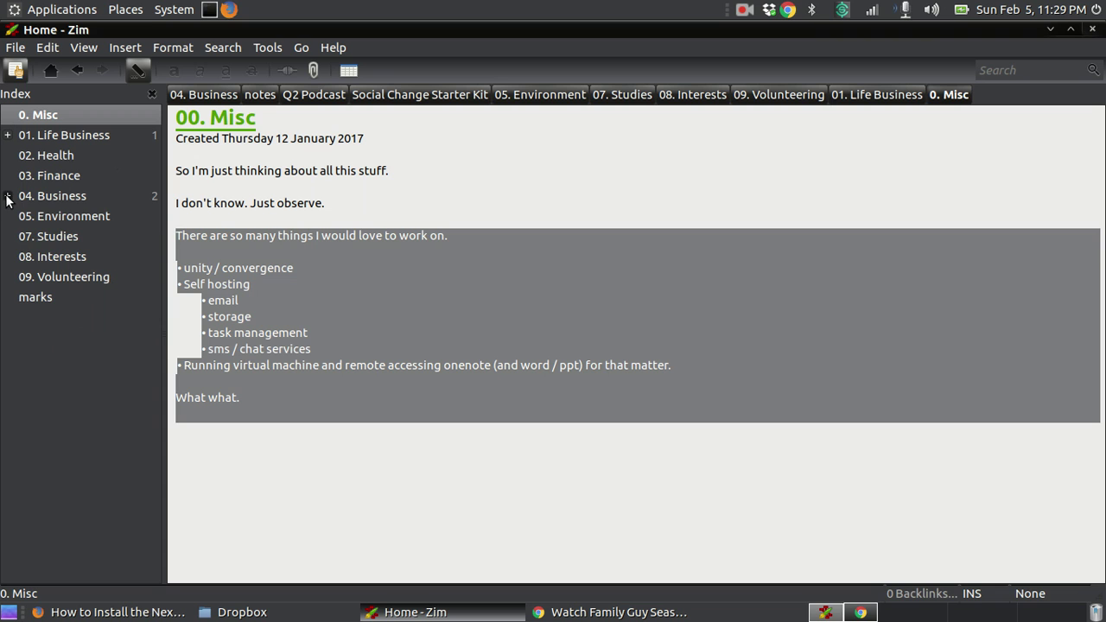
click(47, 298)
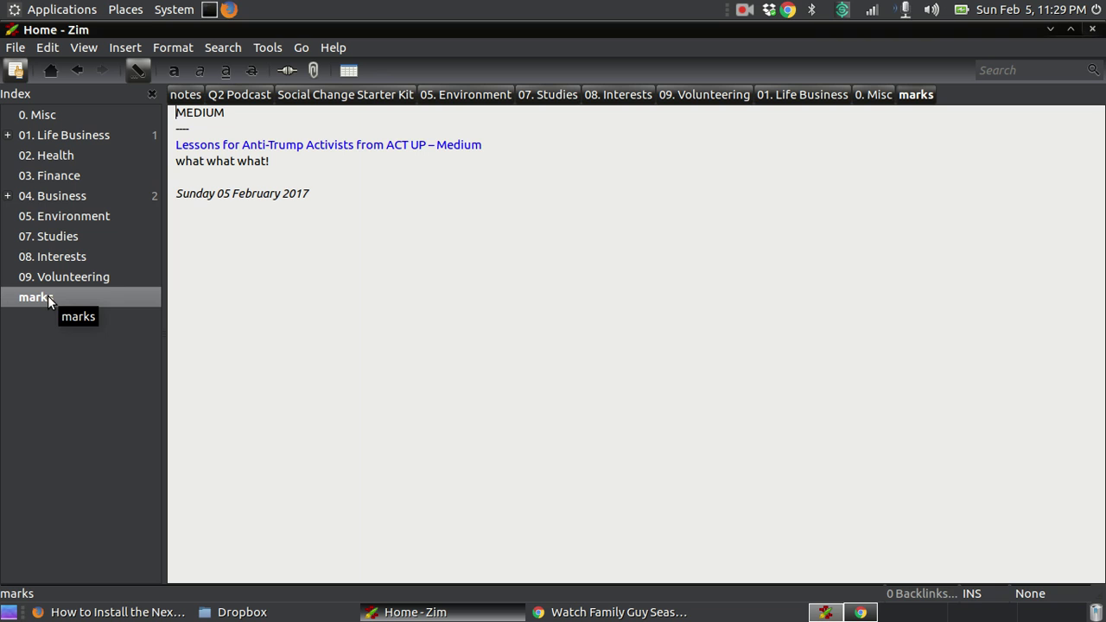
triple_click(203, 162)
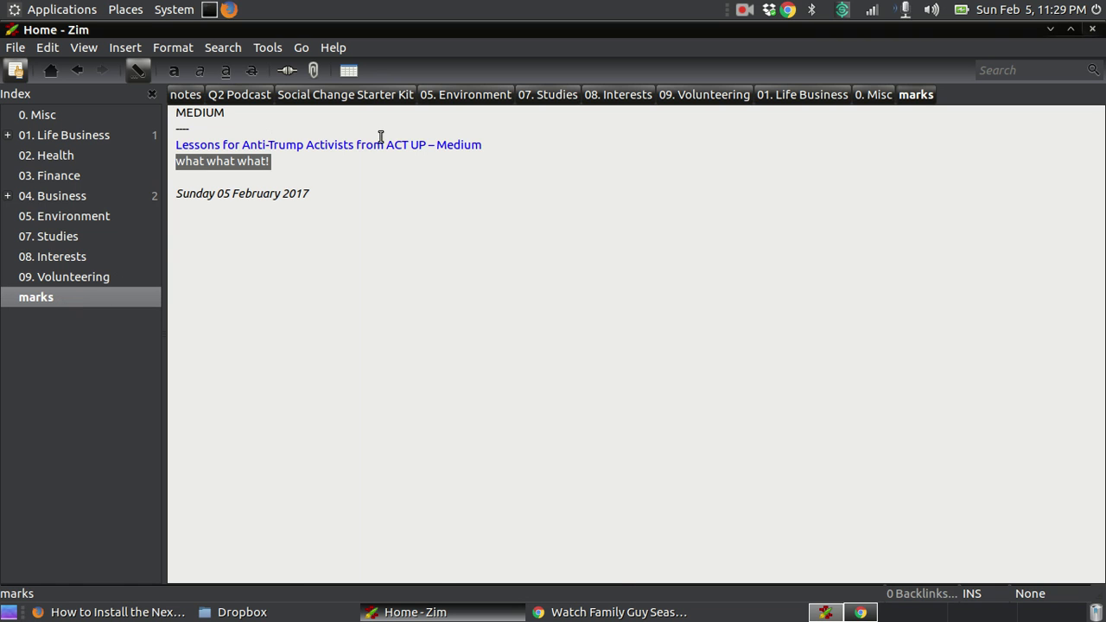
double_click(350, 162)
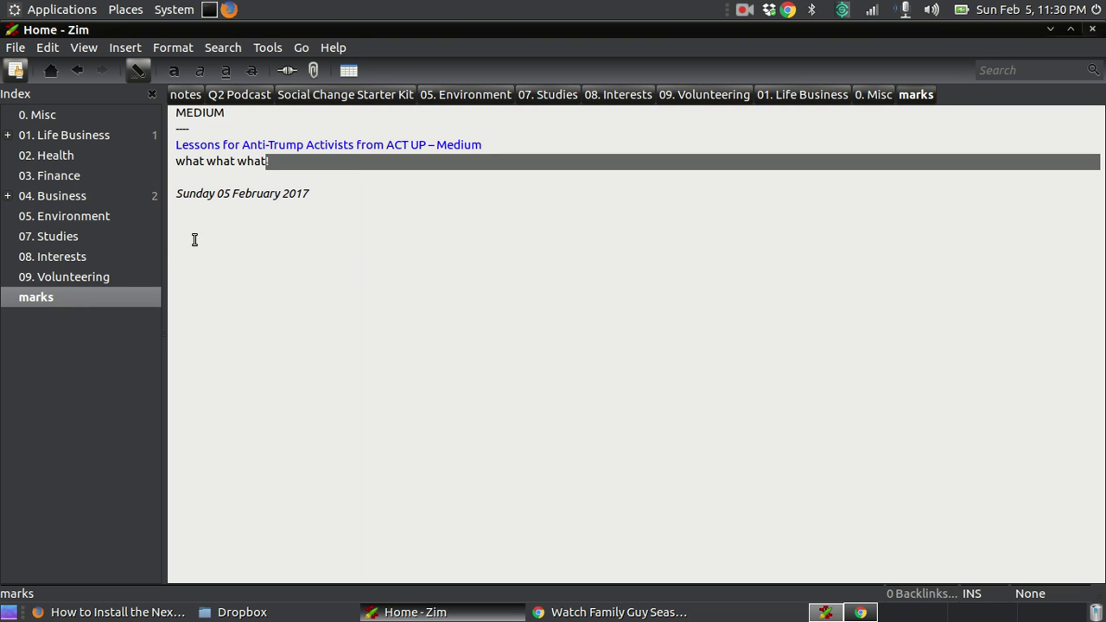
View the 09. Volunteering page and place the cursor in its empty body
click(53, 277)
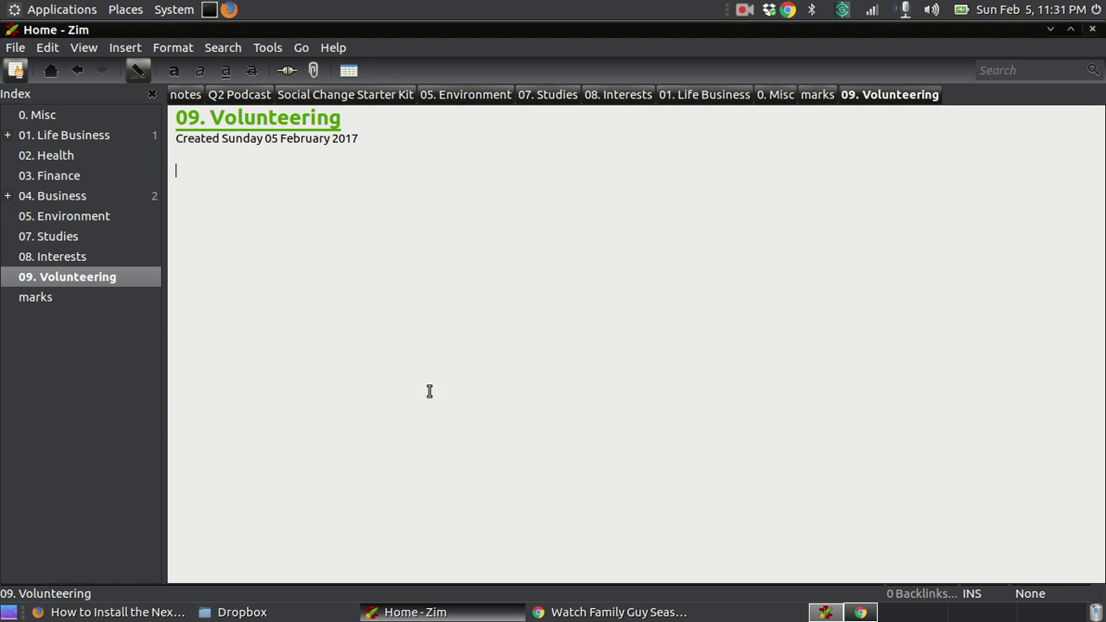
drag(231, 164, 311, 220)
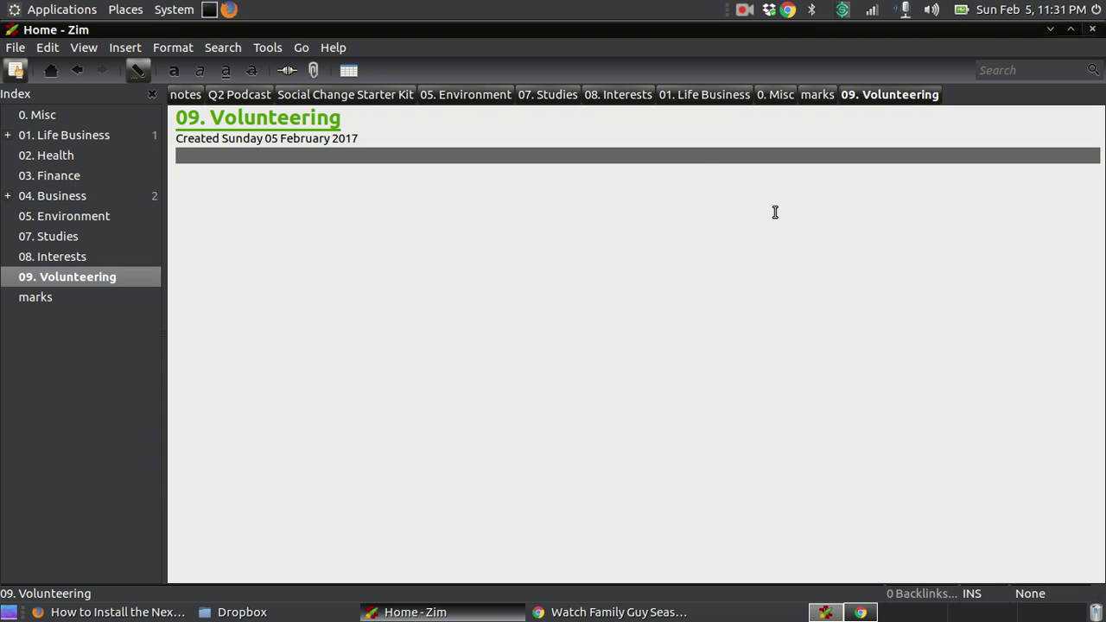
click(702, 171)
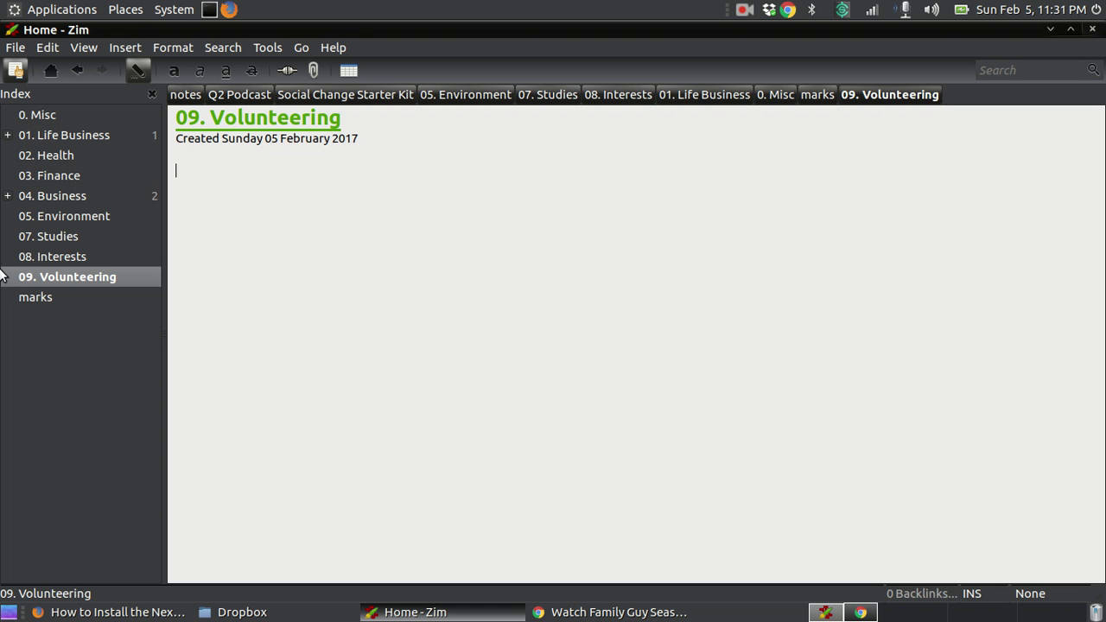
Browse the 03. Finance and 02. Health pages, ending on the 04. Business page
click(140, 168)
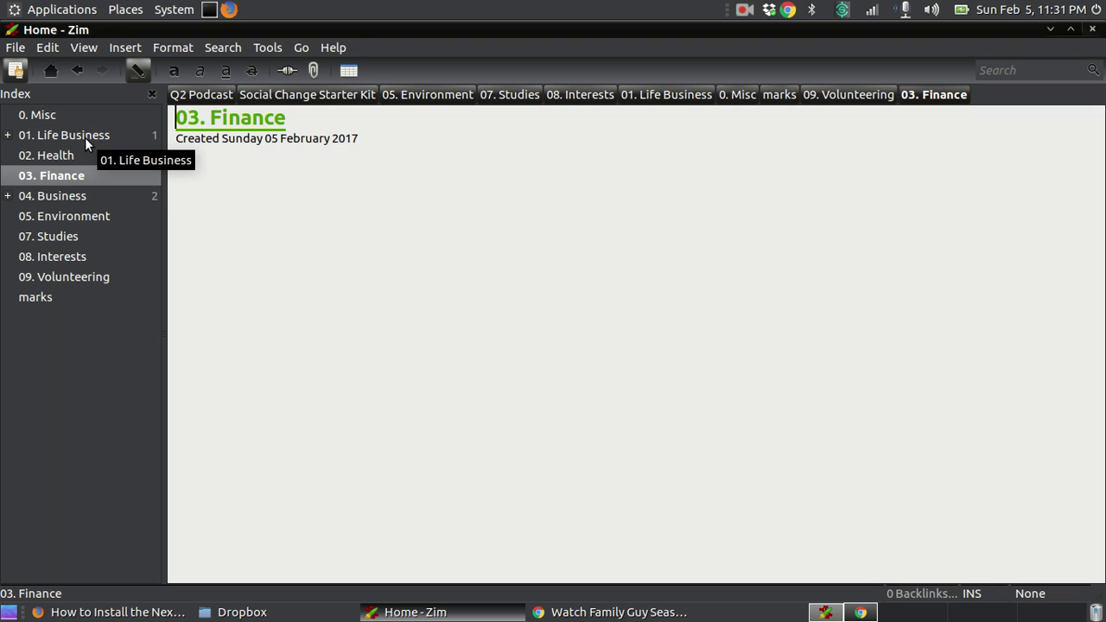
click(50, 155)
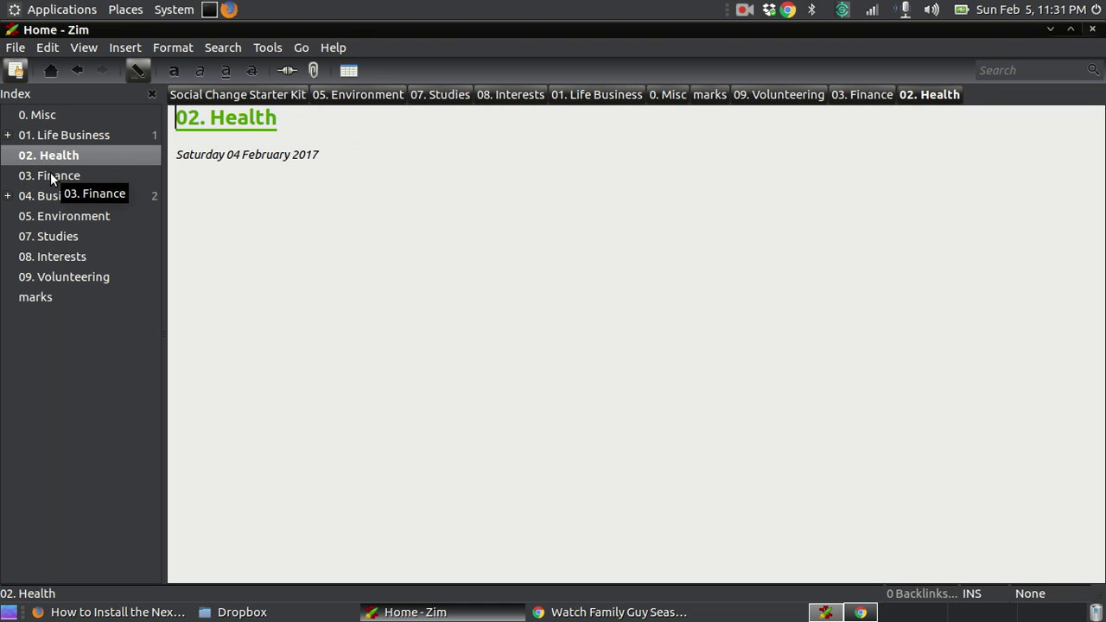
click(50, 197)
click(54, 180)
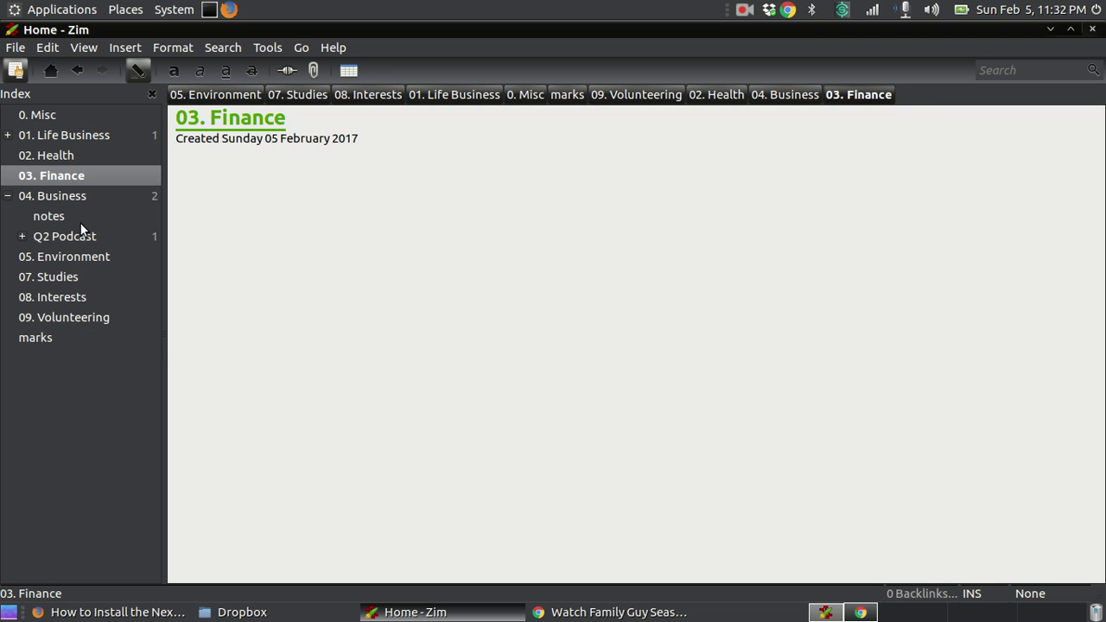
click(98, 201)
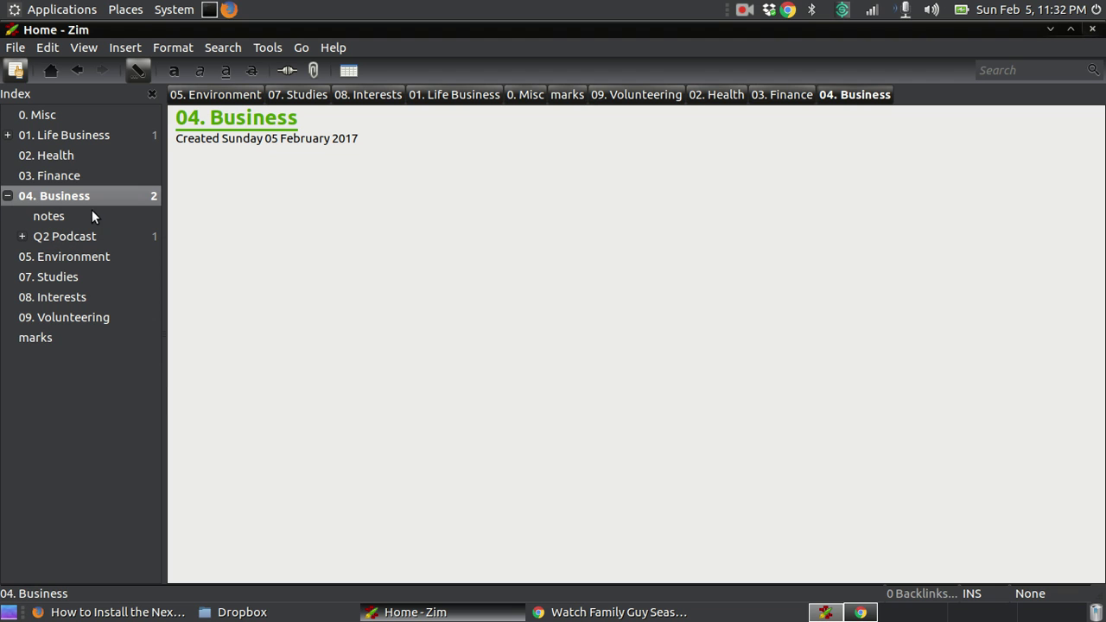
View the nested Social Change Starter Kit page and its parent, Q2 Podcast, under 04. Business
click(48, 239)
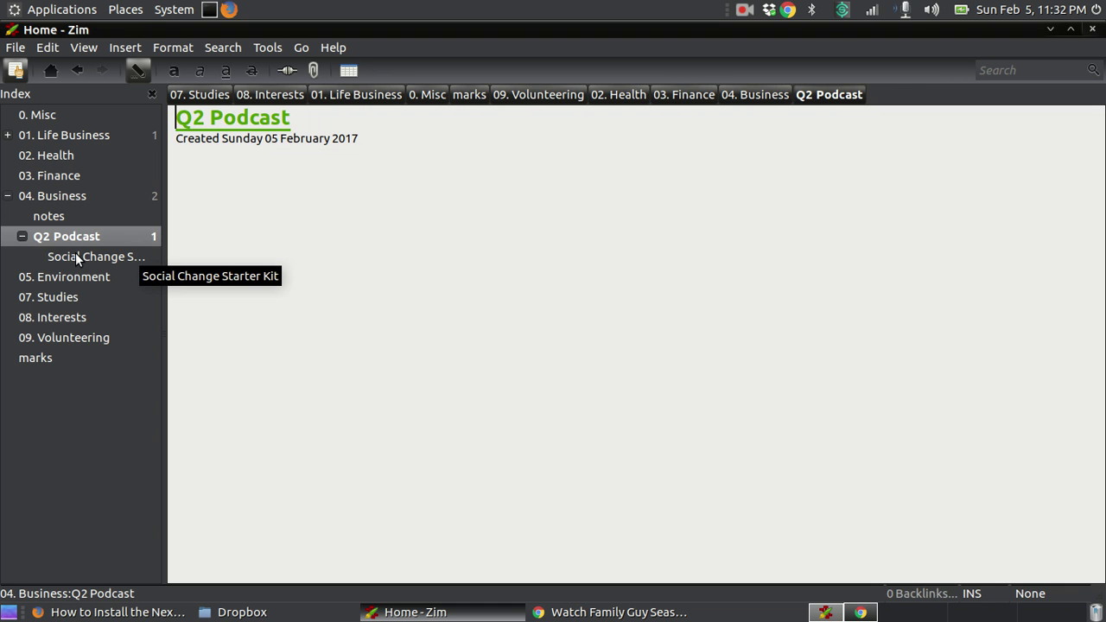
click(76, 253)
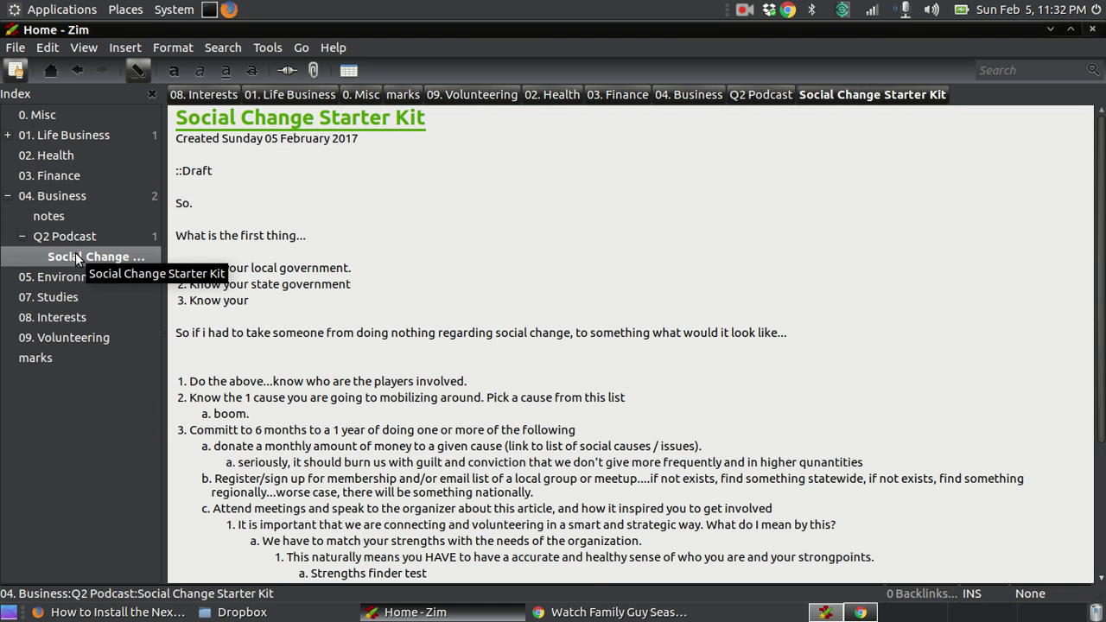
click(77, 230)
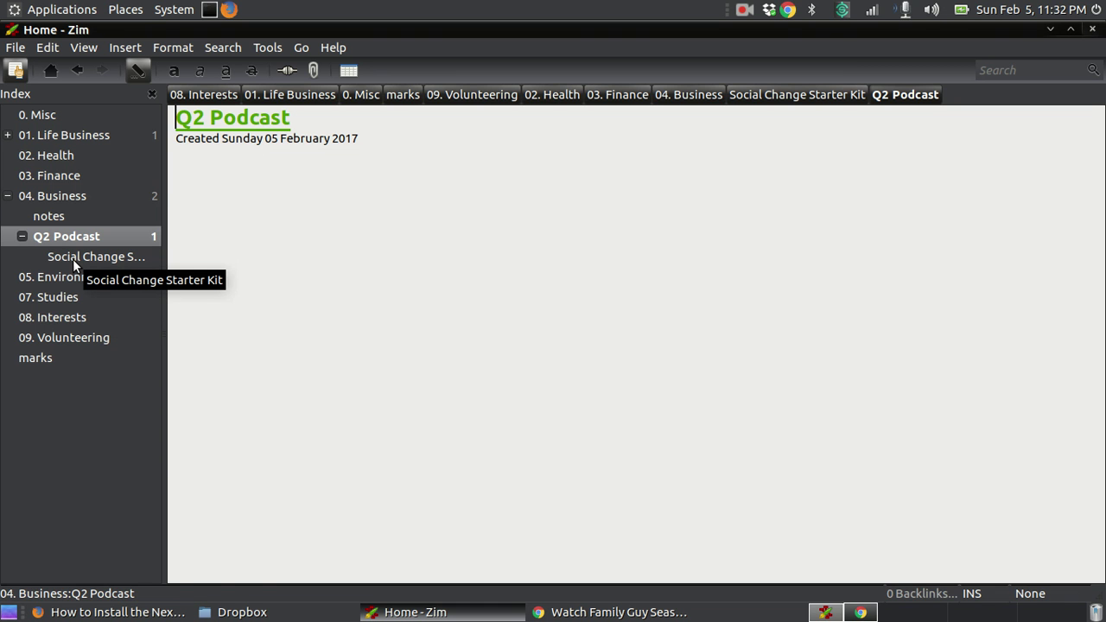
Create a sub page named "nest motha" under the Social Change Starter Kit page with the Default template
click(72, 258)
right_click(73, 259)
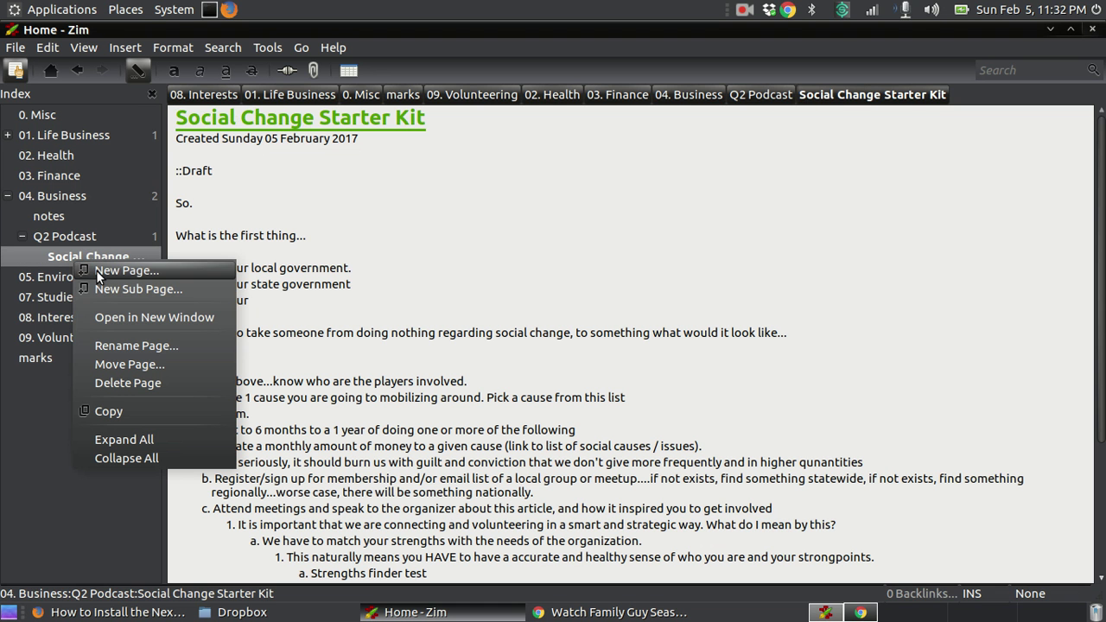
click(107, 289)
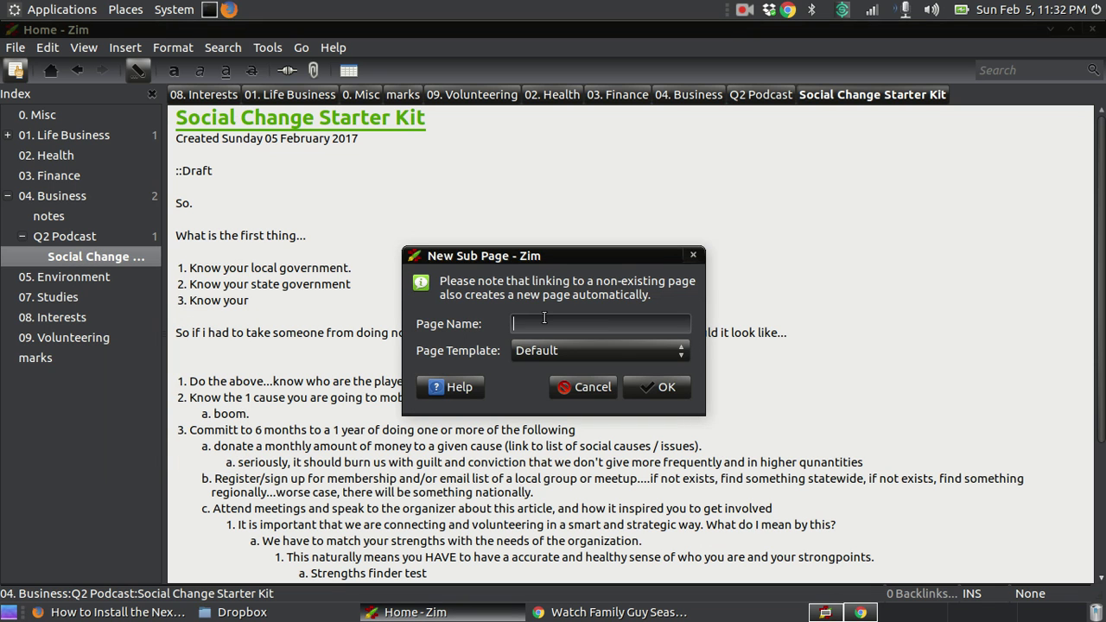
text(nest mothah)
key(BackSpace)
click(660, 383)
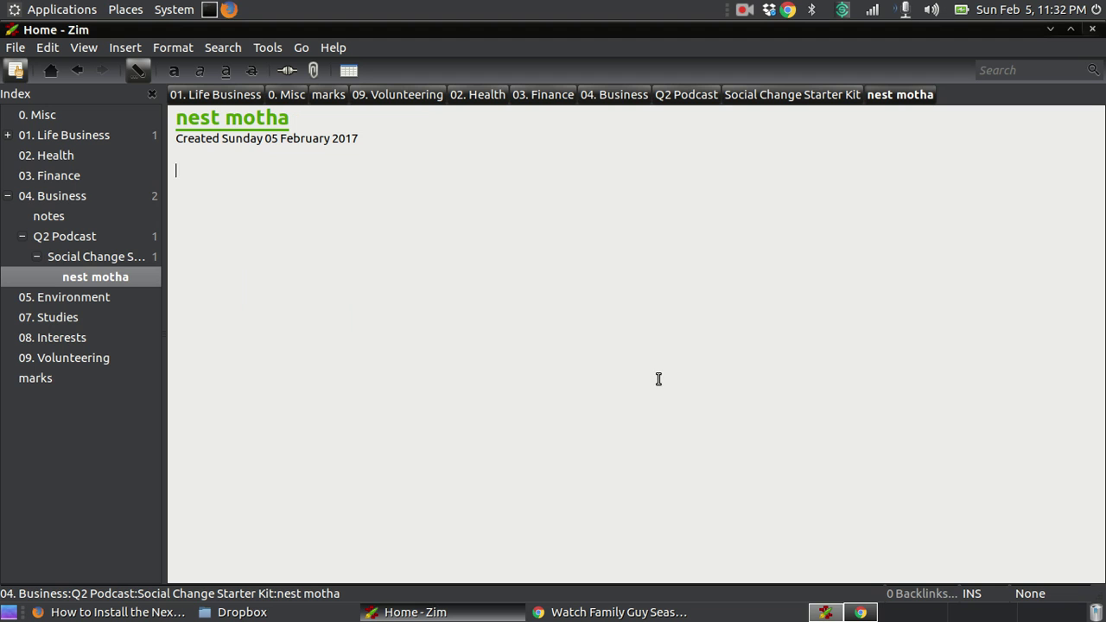
Delete the nest motha sub page from under Social Change Starter Kit
right_click(90, 278)
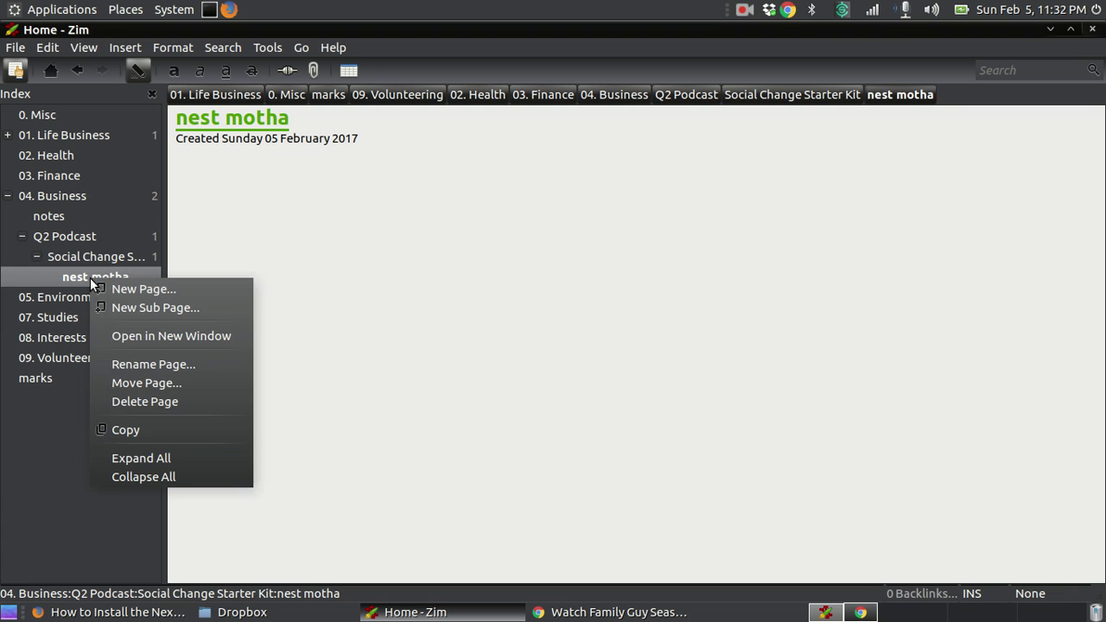
click(132, 394)
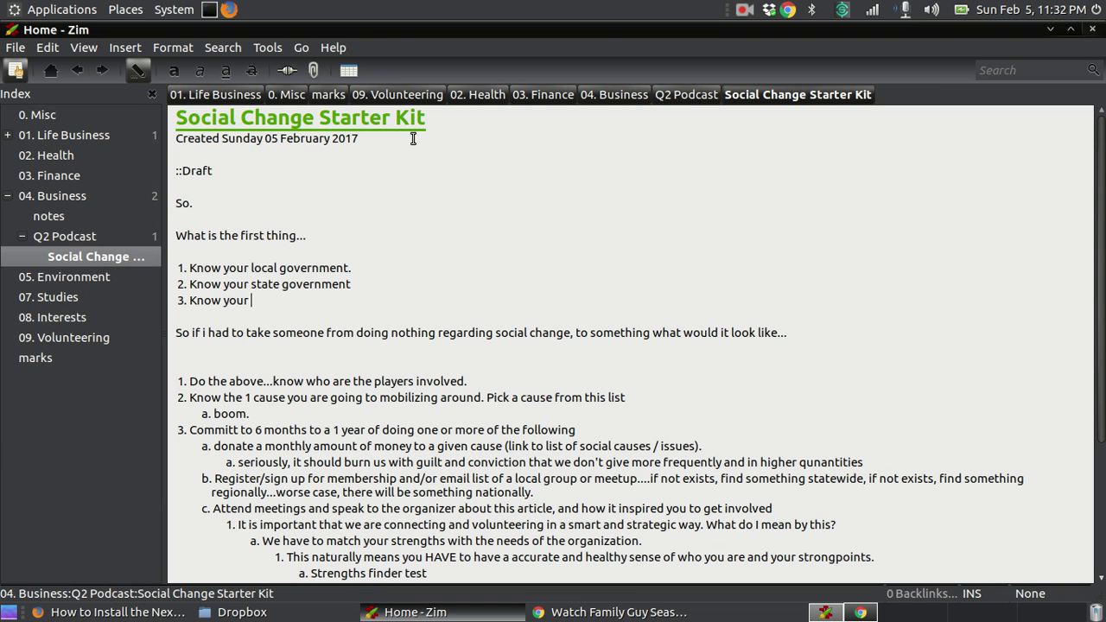
Examine the Social Change Starter Kit page's nested outline and the options available for its text and for its index entry
triple_click(390, 386)
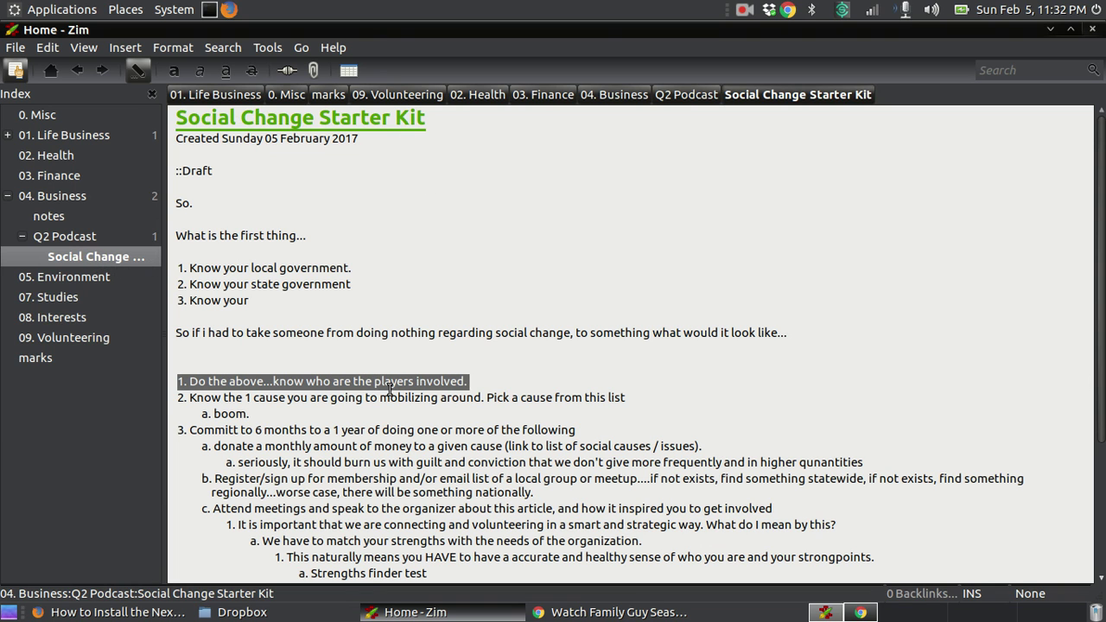
right_click(363, 117)
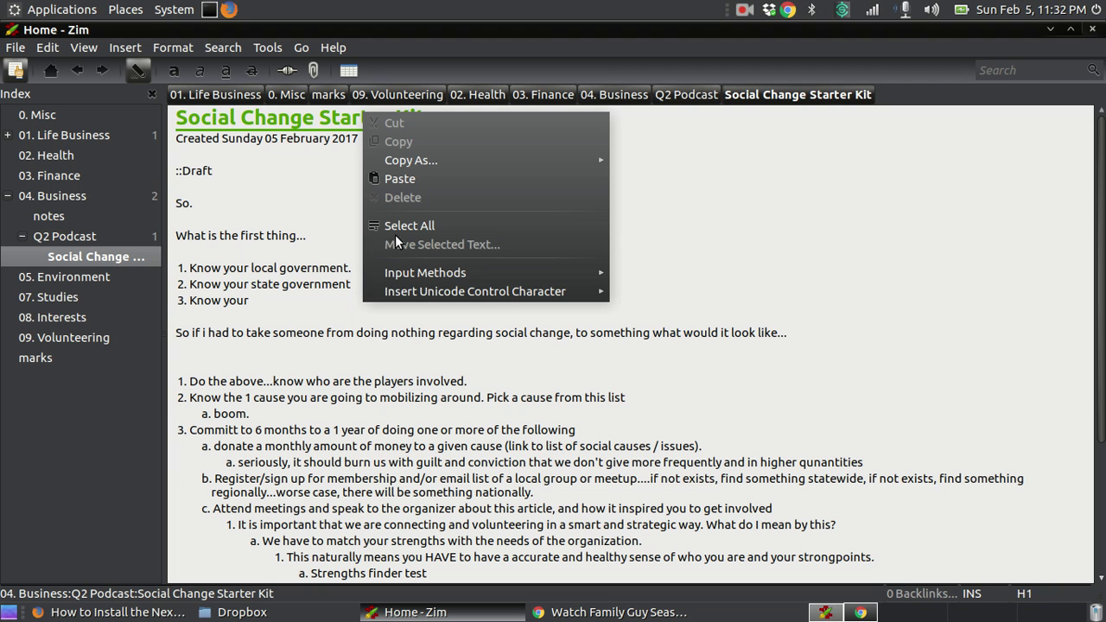
click(710, 208)
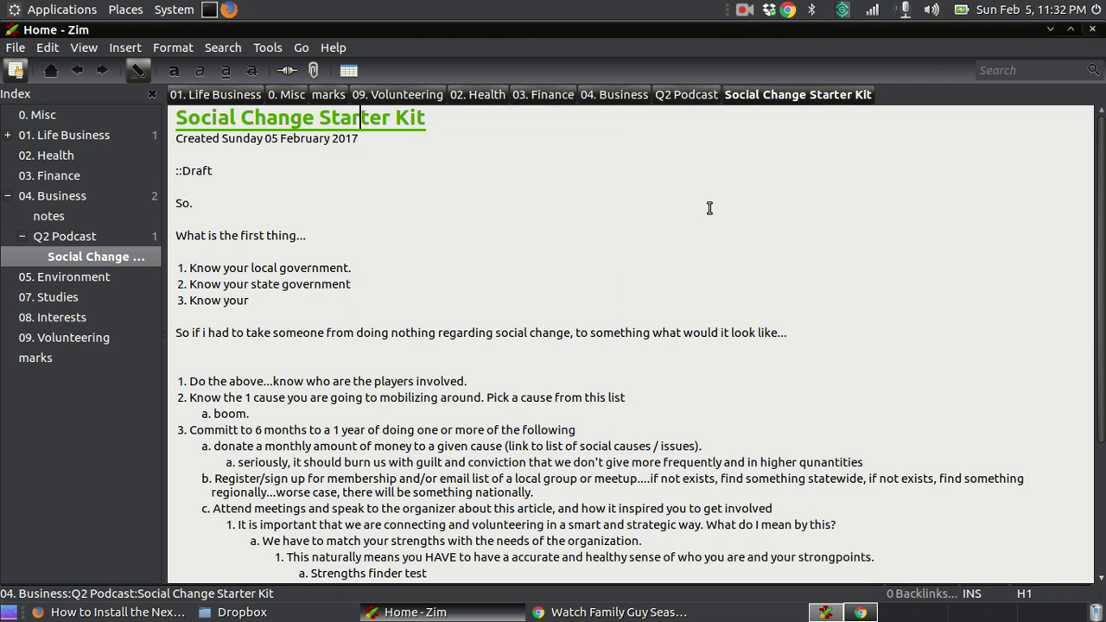
right_click(345, 188)
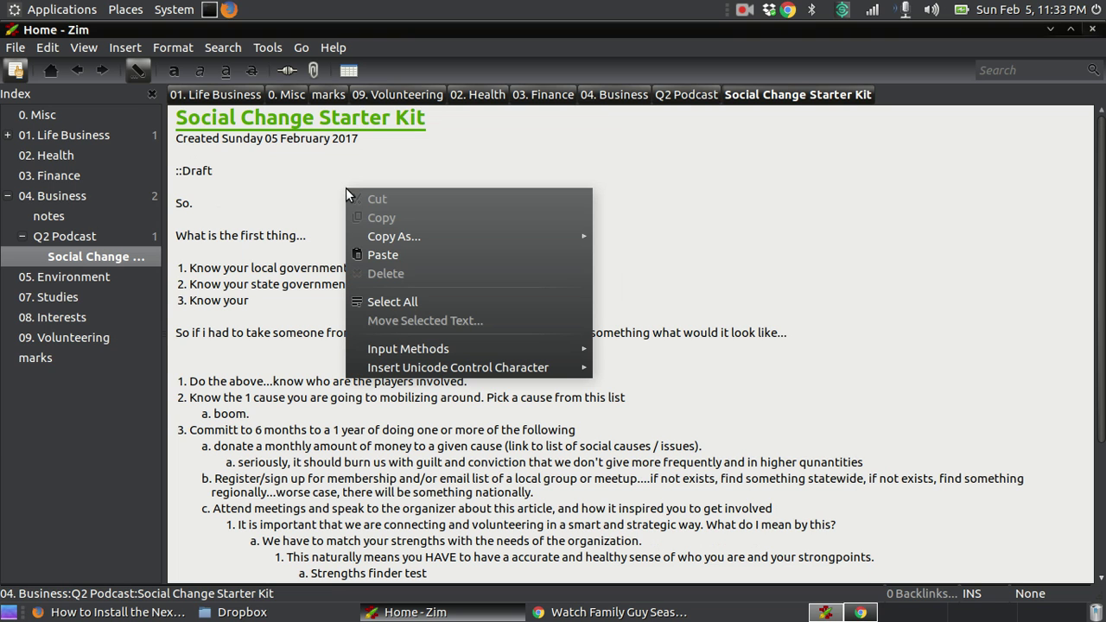
click(96, 253)
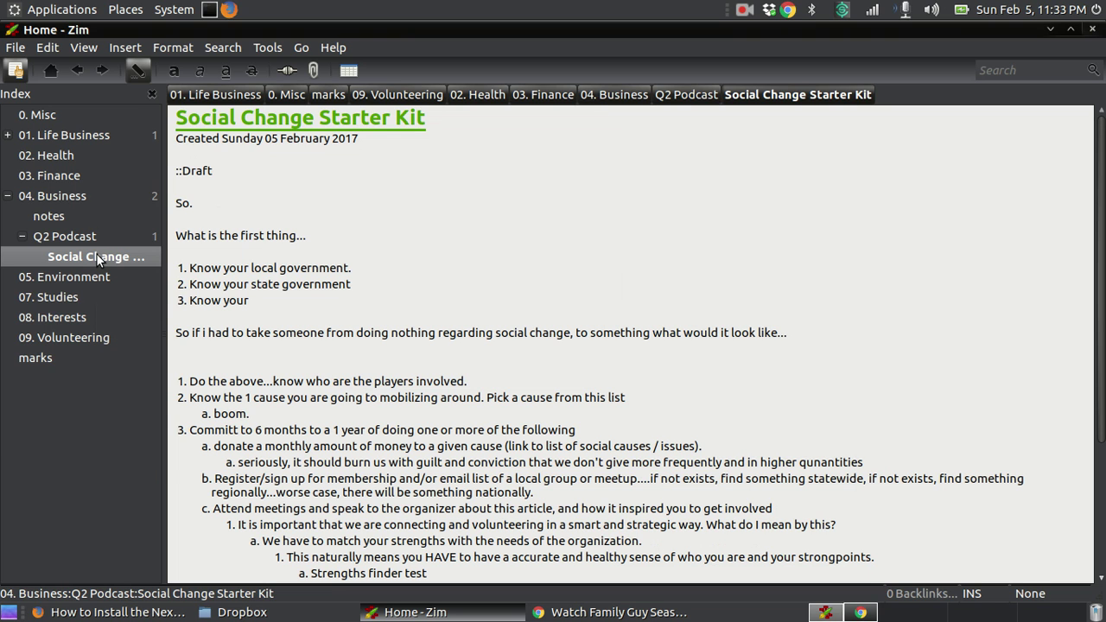
right_click(95, 253)
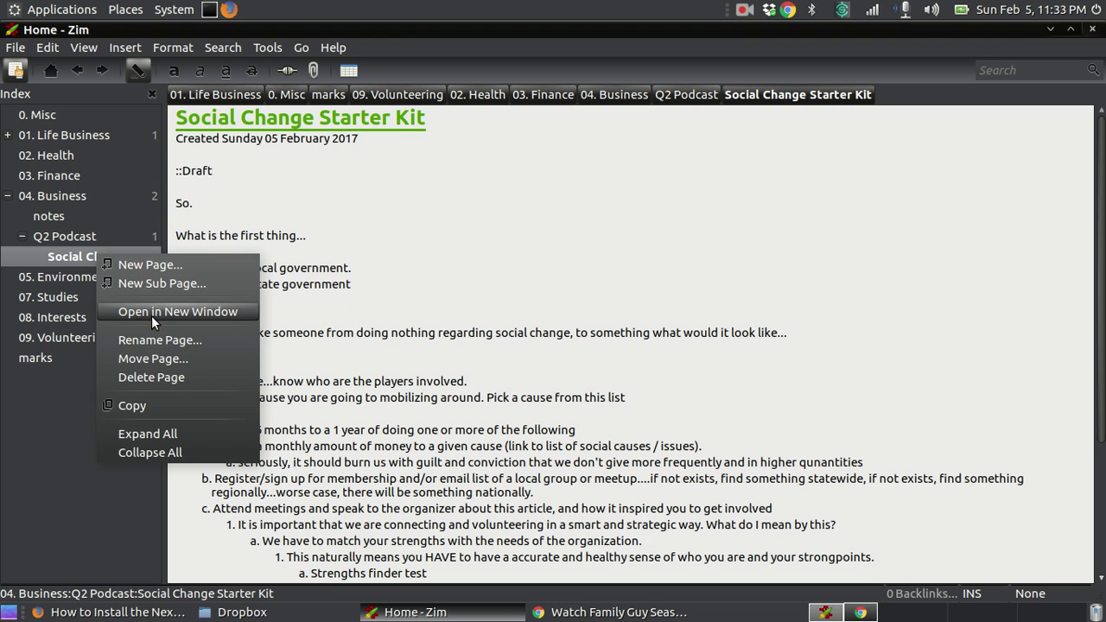
click(468, 265)
scroll(354, 240, down, 3)
scroll(341, 230, up, 3)
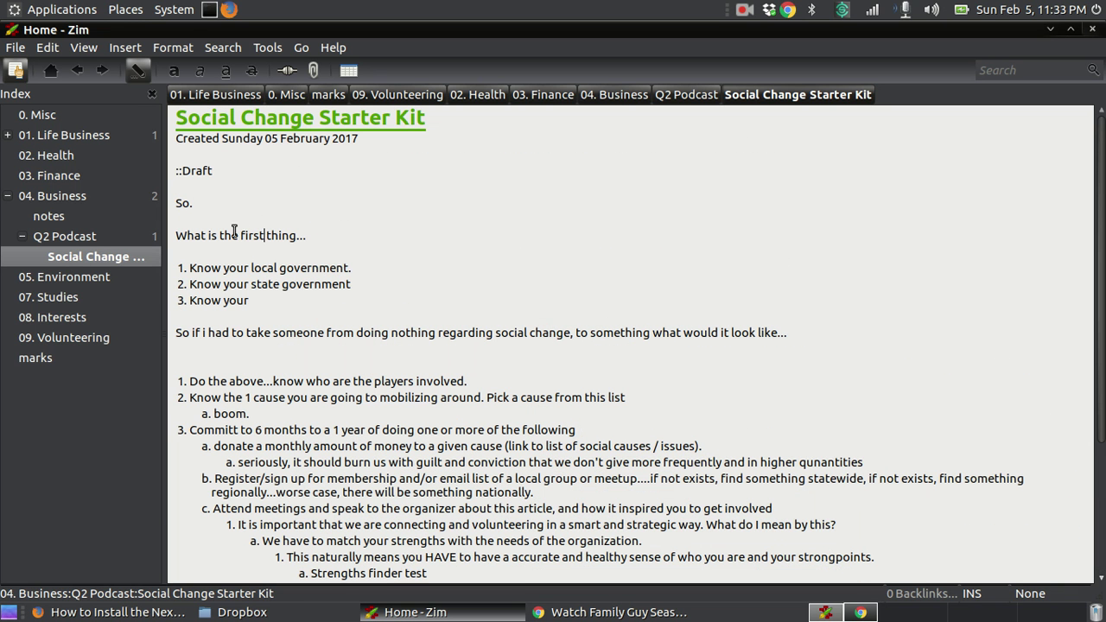
click(205, 215)
drag(205, 215, 280, 227)
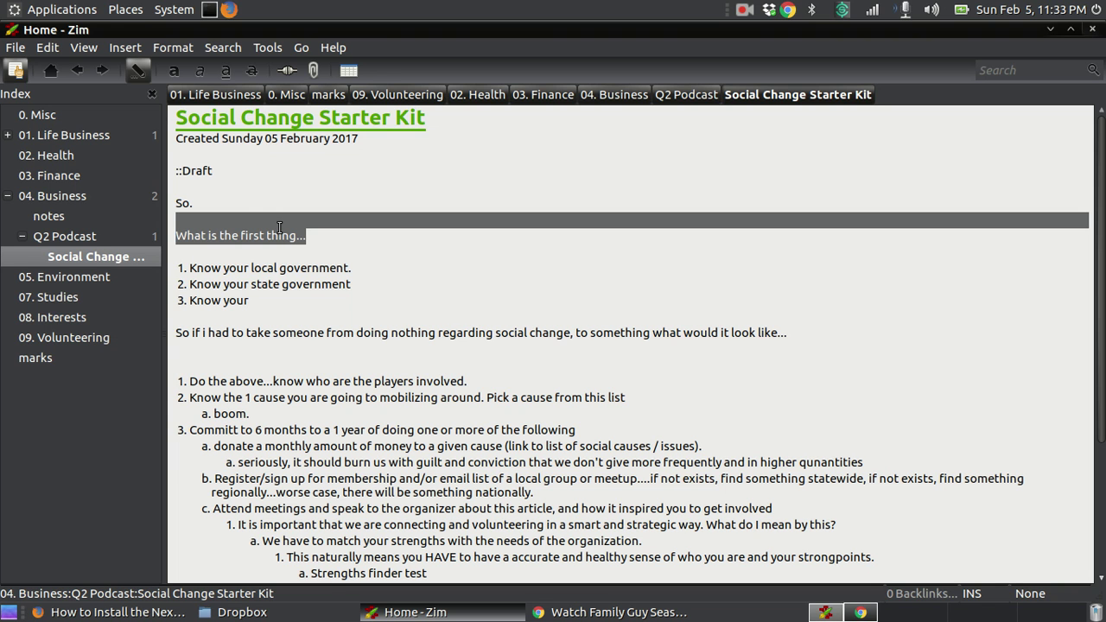
Copy the Social Change Starter Kit page's location and paste it as a link on the blank line below ::Draft
click(149, 47)
click(149, 47)
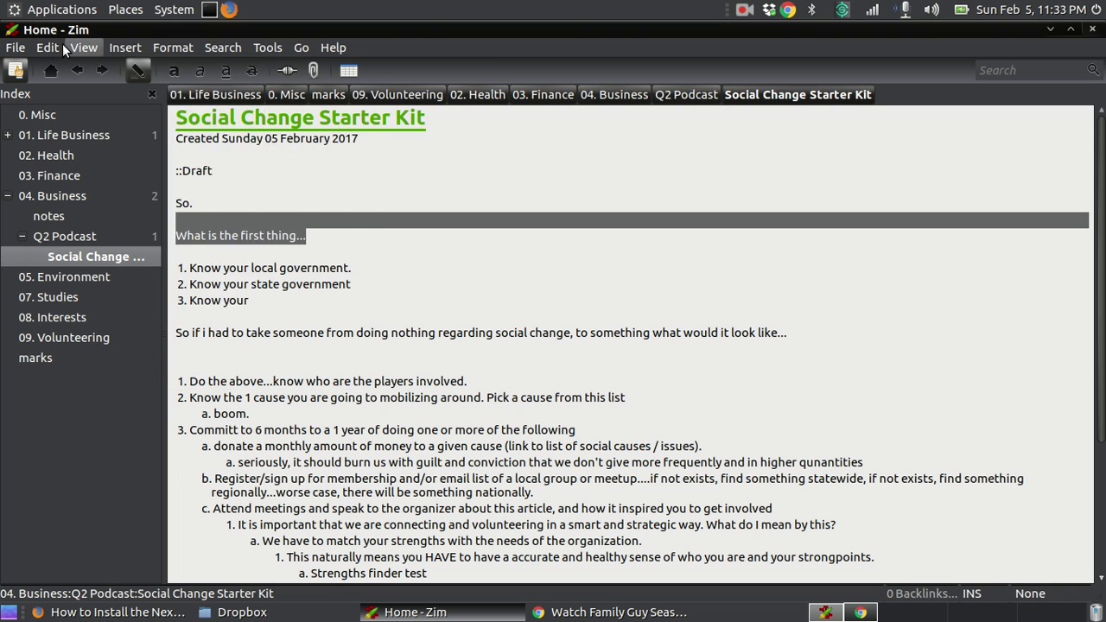
click(59, 46)
mouse_move(206, 46)
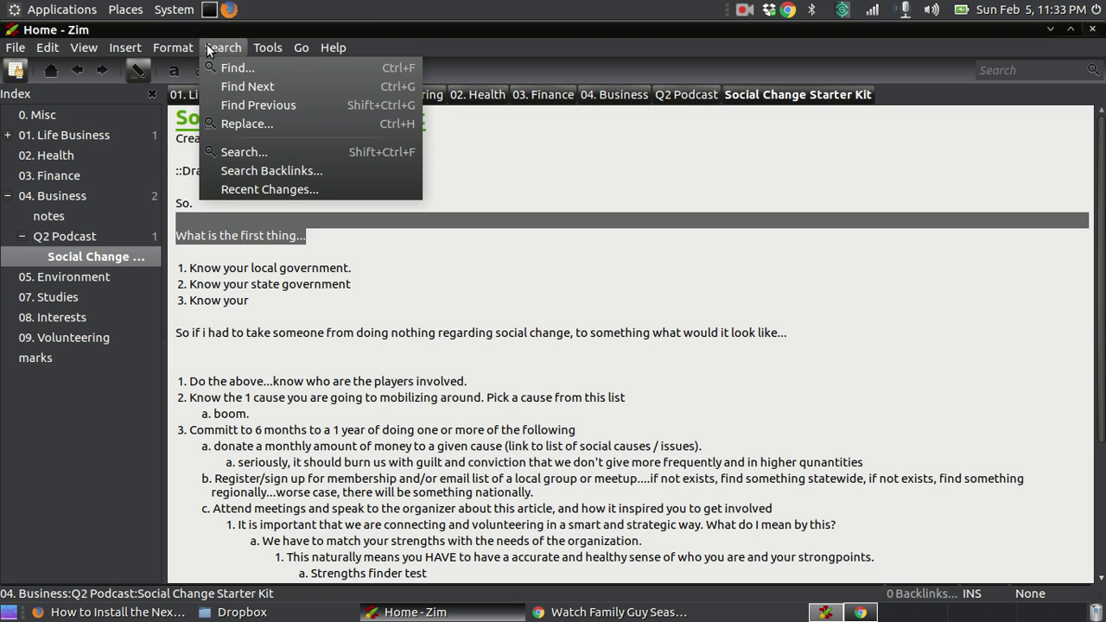
mouse_move(248, 46)
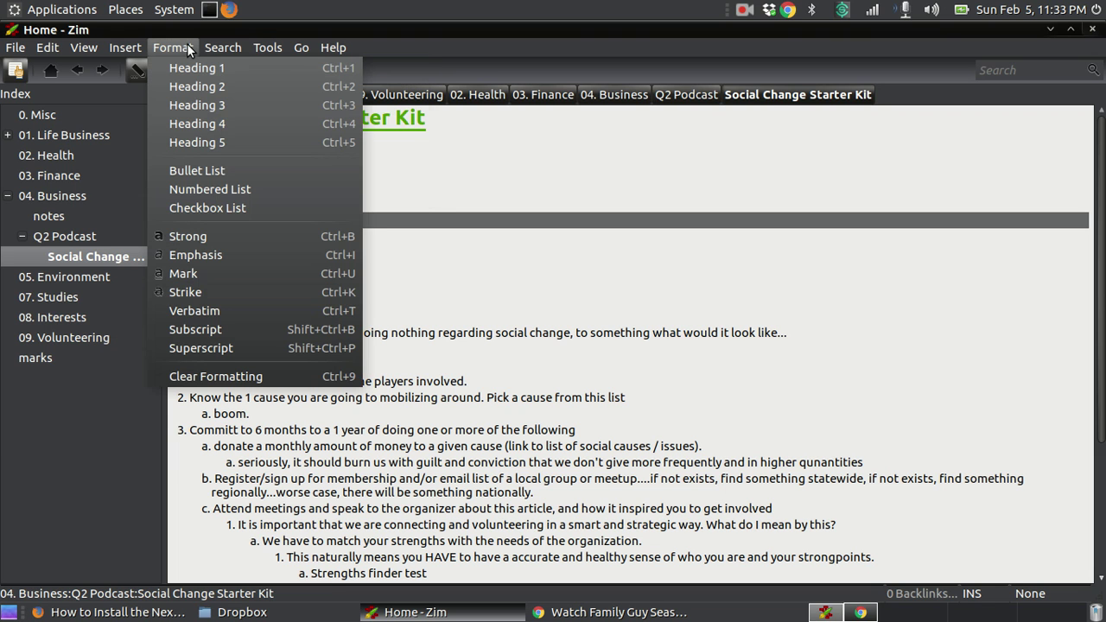
mouse_move(144, 48)
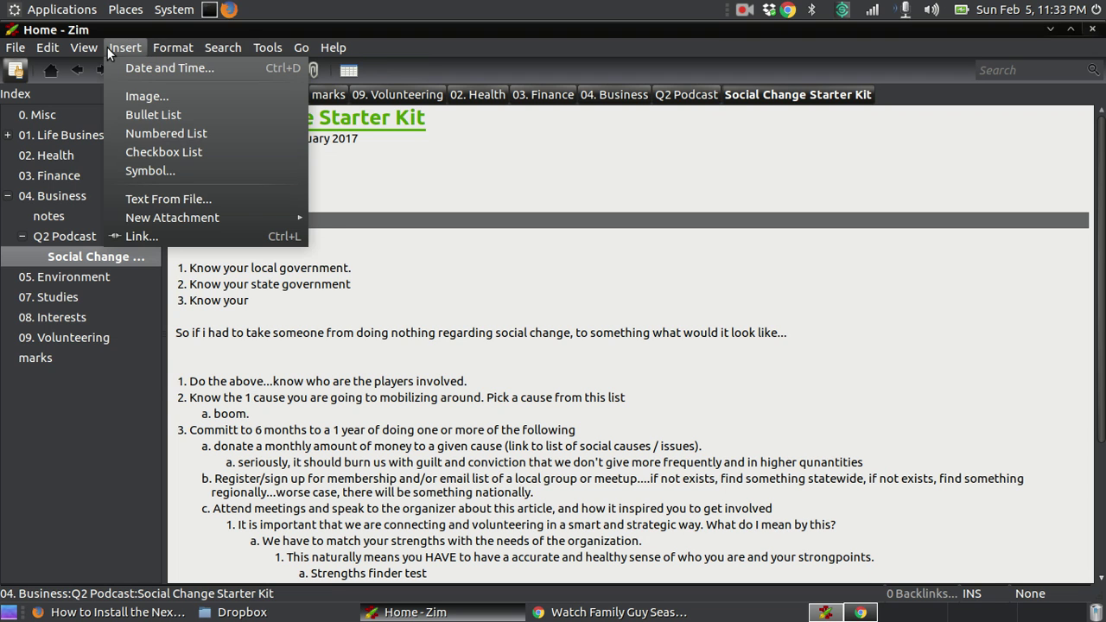
mouse_move(85, 48)
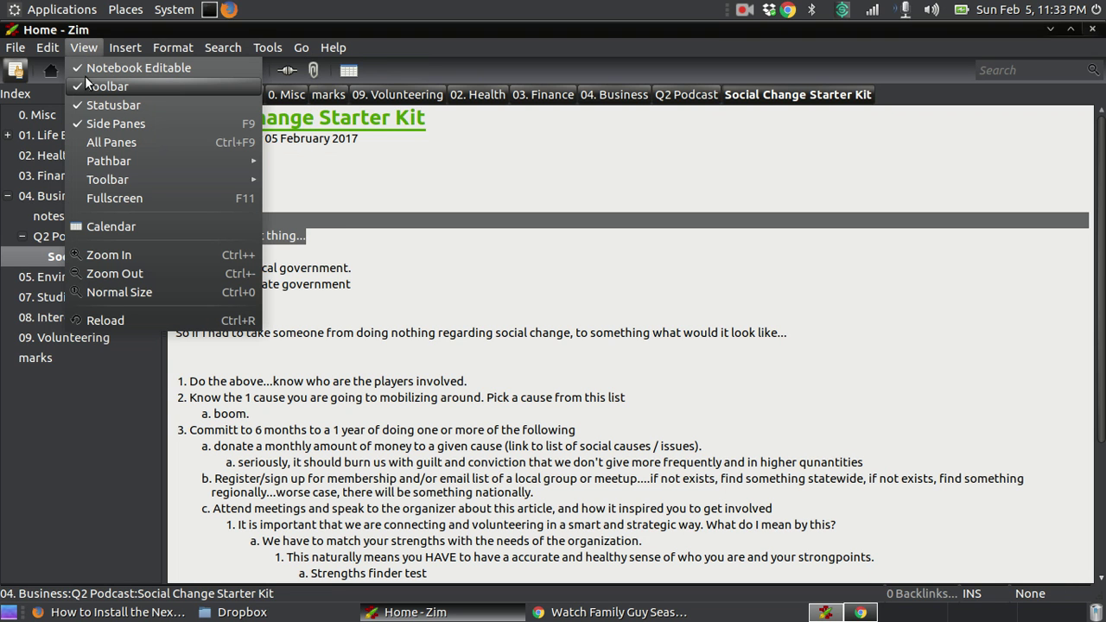
mouse_move(41, 50)
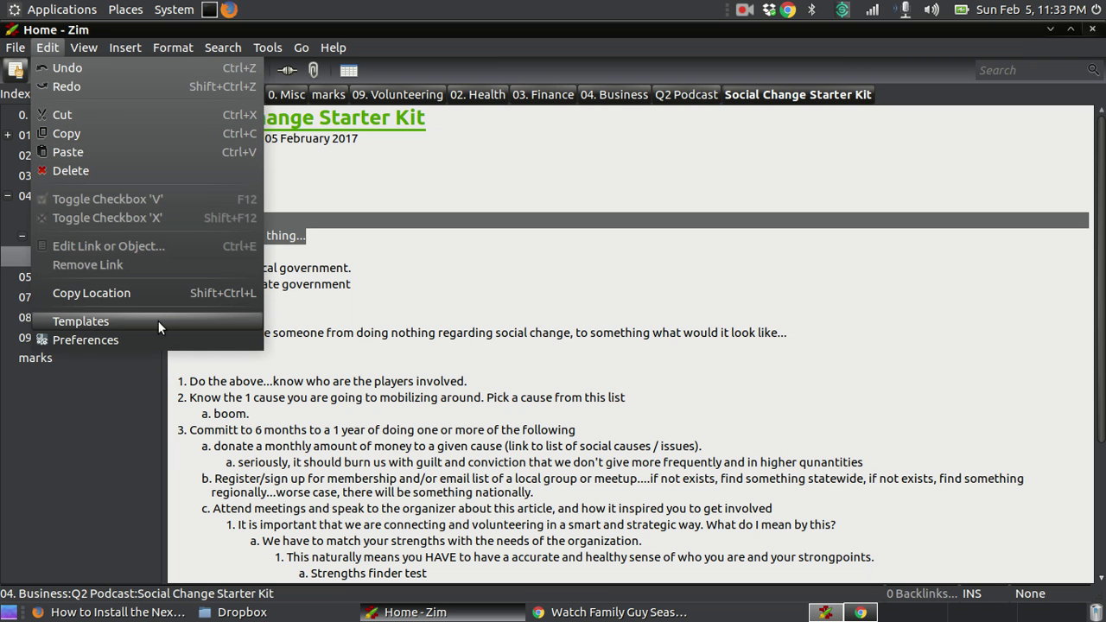
click(182, 293)
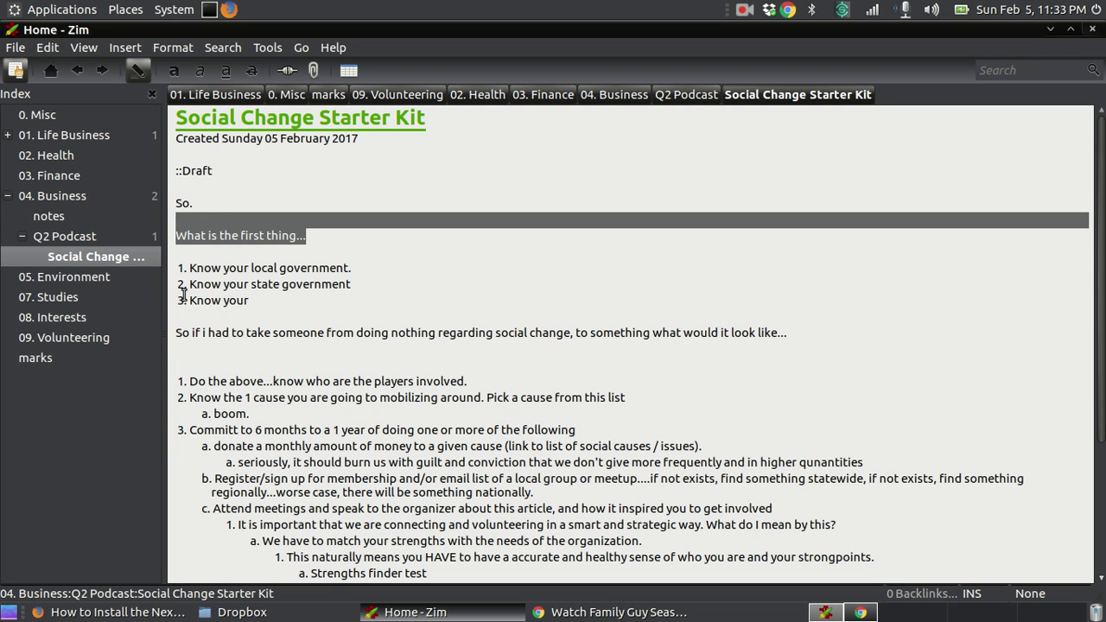
click(248, 188)
key(ctrl+v)
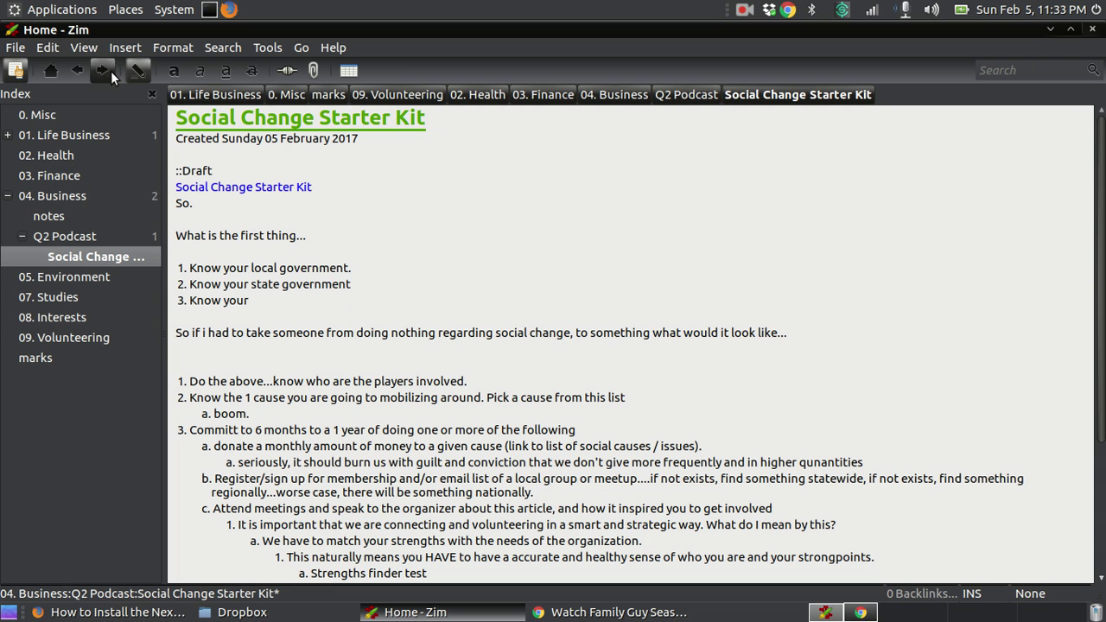
click(277, 185)
Paste the copied Social Change Starter Kit location as a link below "What what." on the 0. Misc page
click(37, 114)
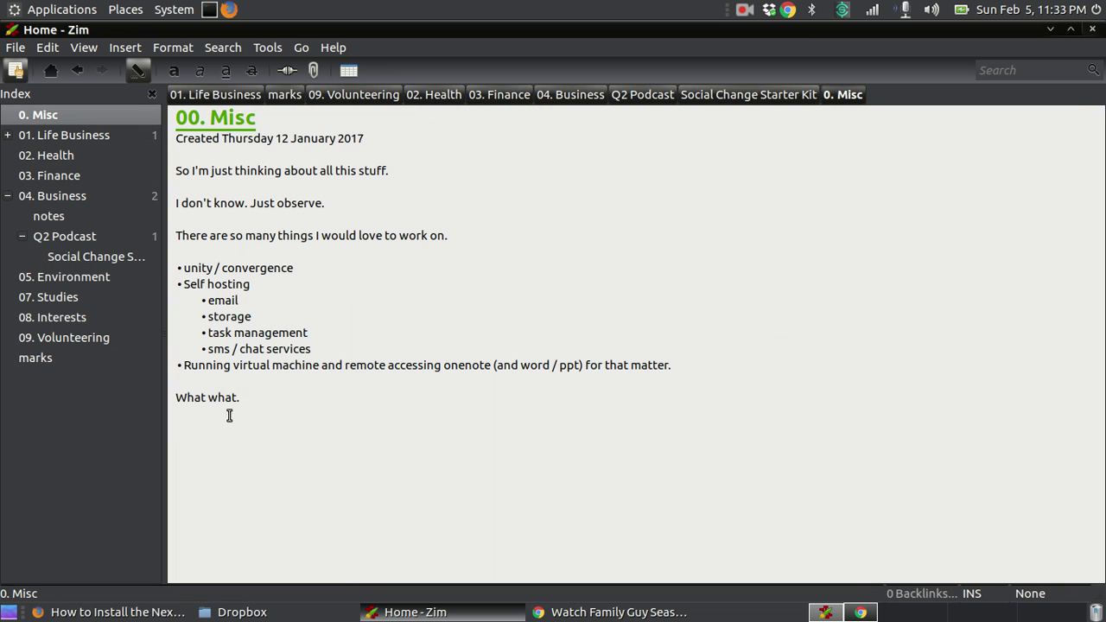
key(ctrl+space)
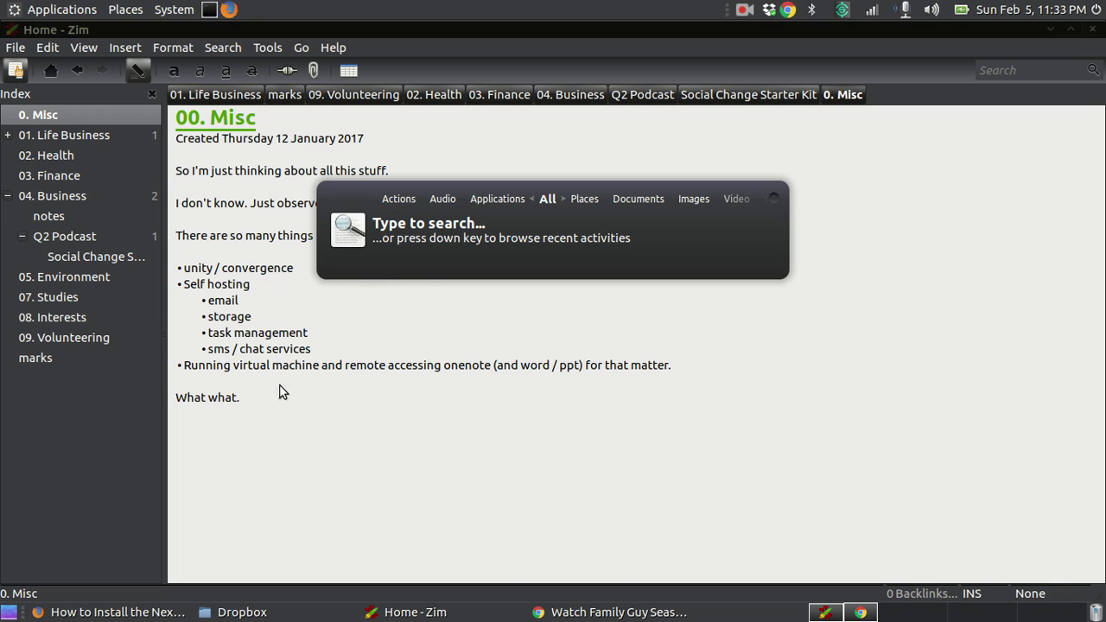
key(Escape)
click(336, 368)
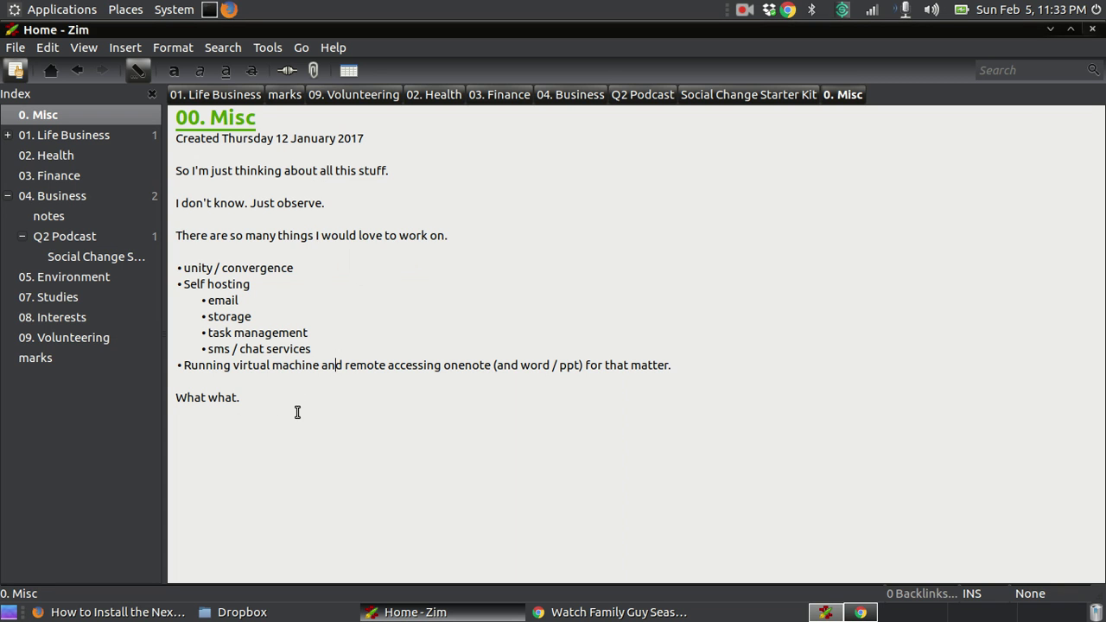
key(ctrl+v)
key(ctrl+z)
click(229, 436)
key(ctrl+v)
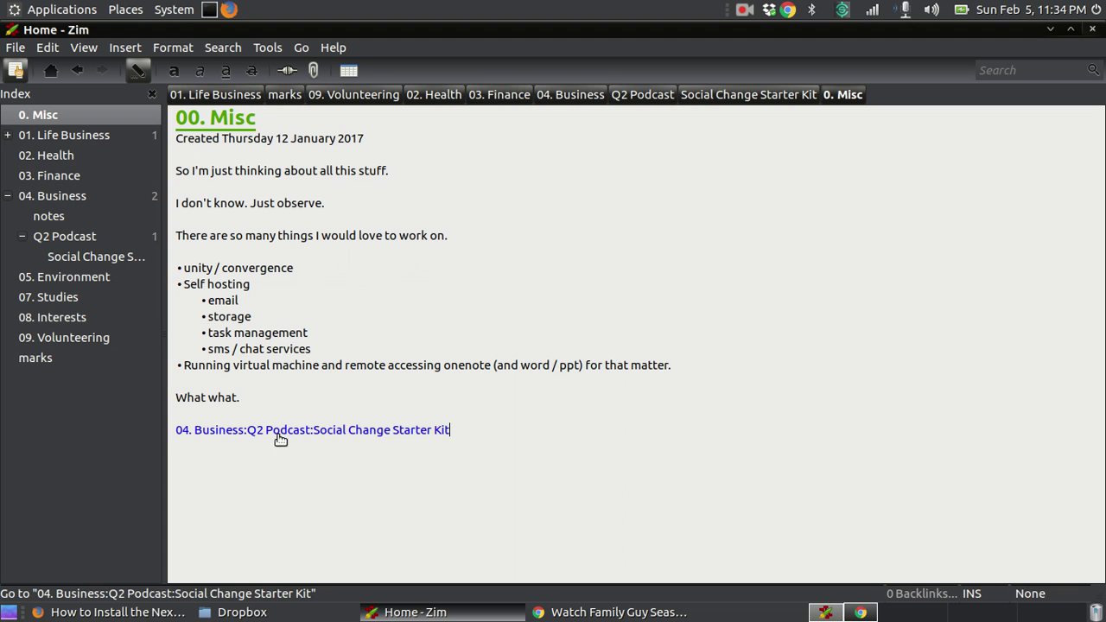
Follow the new link from 0. Misc to the Social Change Starter Kit page and look through its outline
click(360, 431)
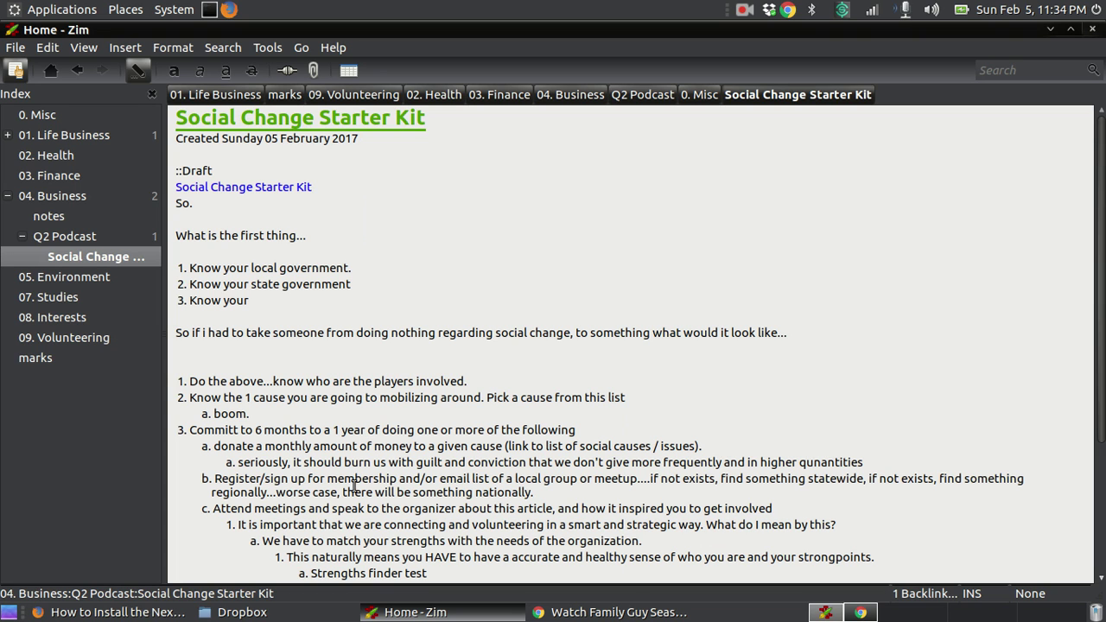
click(473, 345)
click(390, 339)
scroll(390, 339, down, 4)
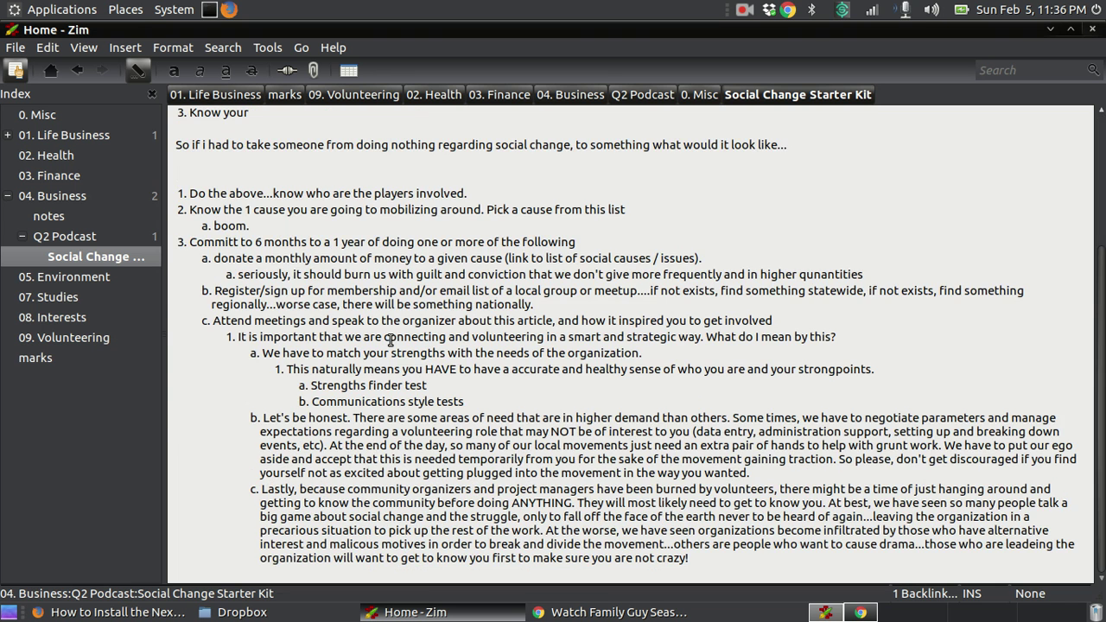
scroll(390, 339, up, 4)
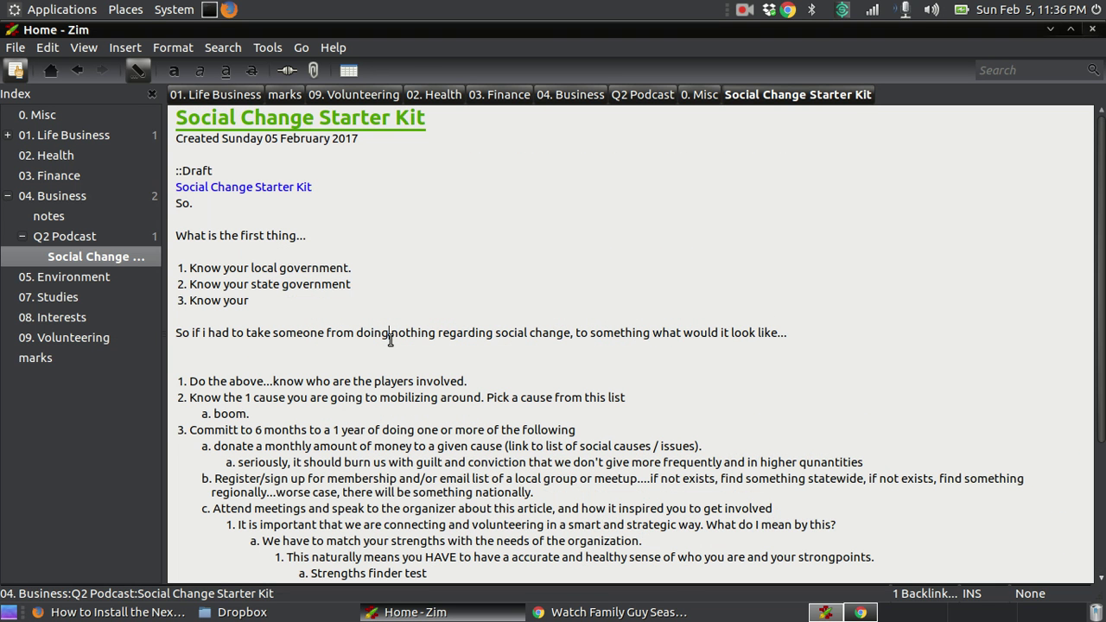